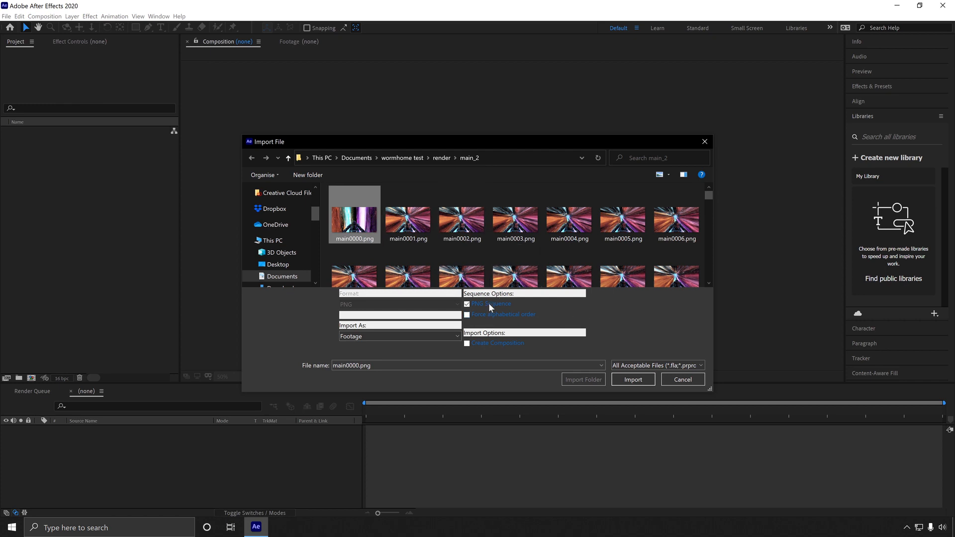
Step: Import the main_2 render as a PNG sequence starting from main0000.png
{"action": "left_click", "coordinate": [633, 380]}
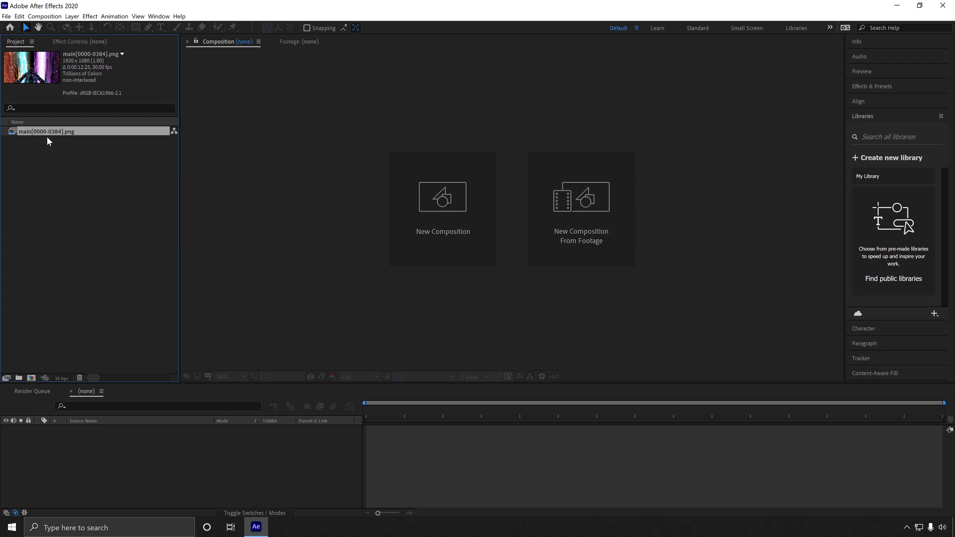
Step: Start another import, browse to the render's multi_2 folder, and display its files in List view
{"action": "double_click", "coordinate": [66, 164]}
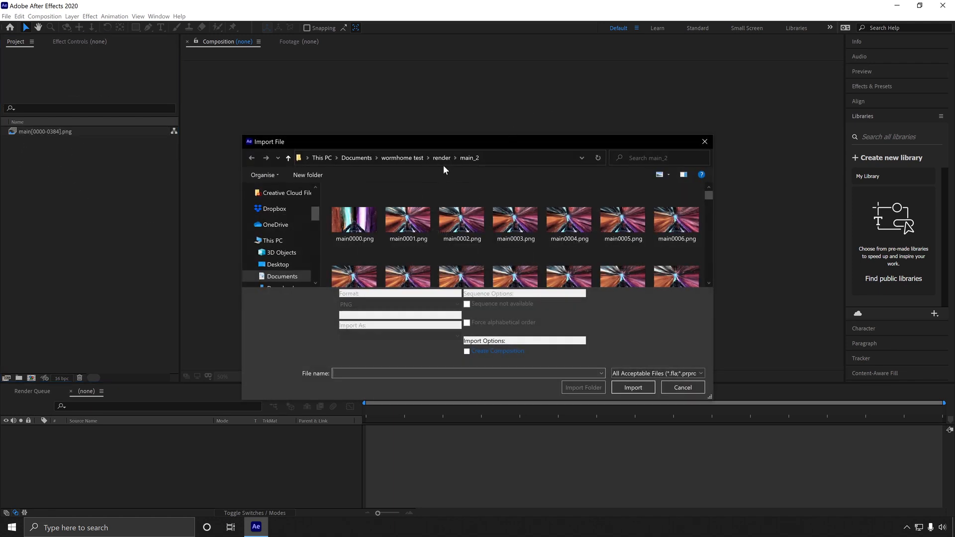
{"action": "left_click", "coordinate": [442, 158]}
{"action": "double_click", "coordinate": [360, 235]}
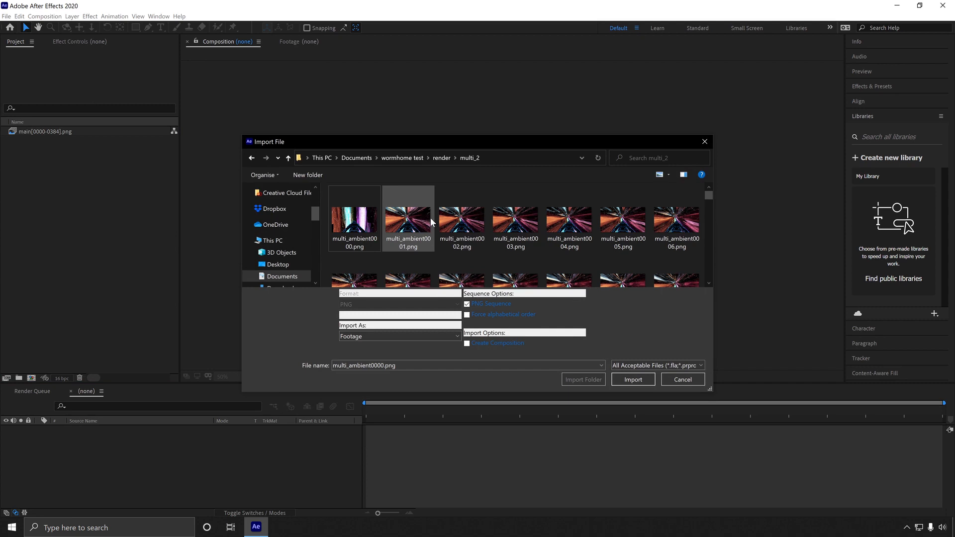
{"action": "left_click", "coordinate": [422, 214]}
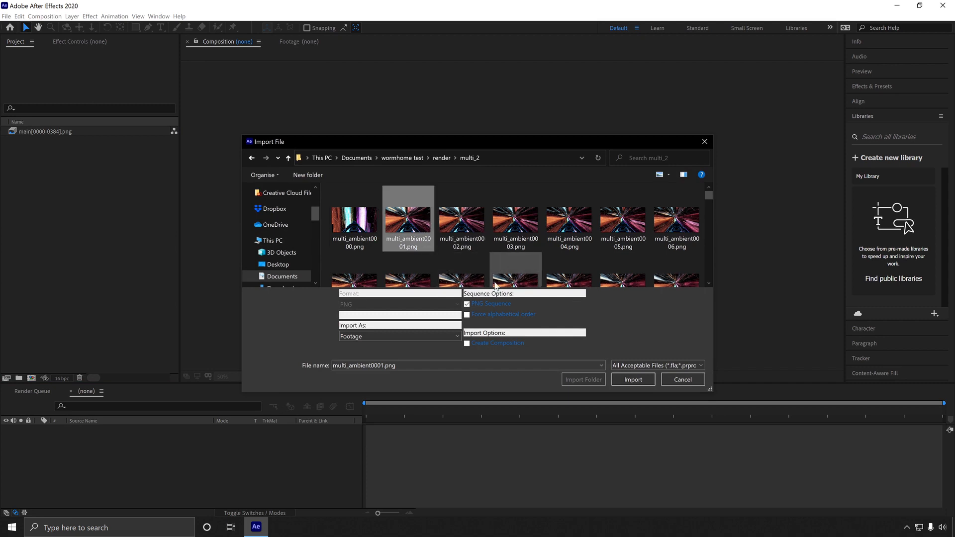
{"action": "right_click", "coordinate": [436, 250]}
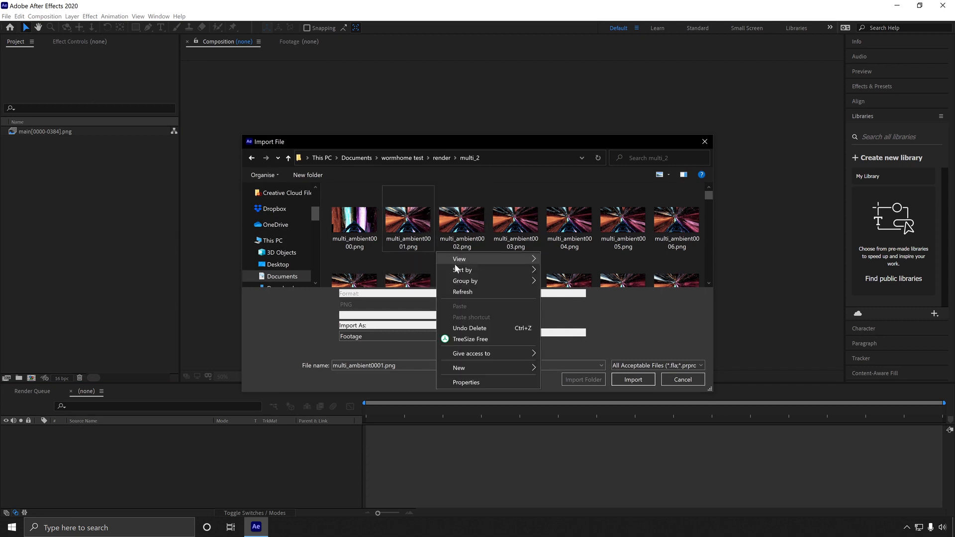
{"action": "mouse_move", "coordinate": [468, 259]}
{"action": "left_click", "coordinate": [595, 304]}
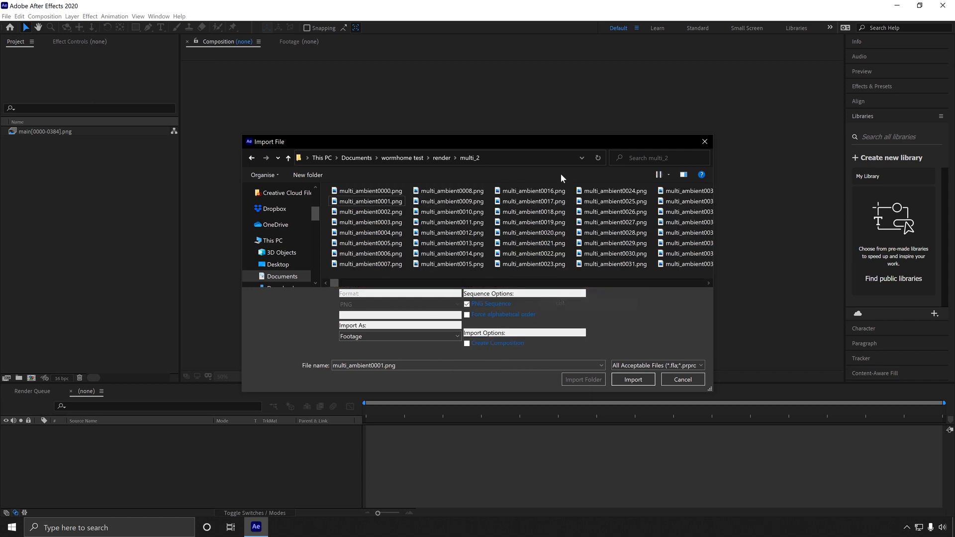
{"action": "left_click_drag", "start_coordinate": [514, 136], "coordinate": [513, 53]}
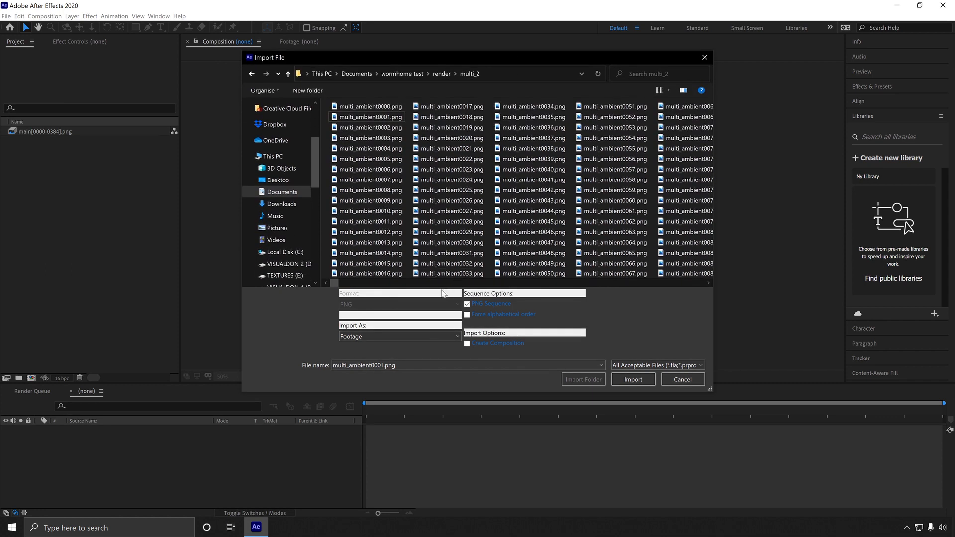
{"action": "left_click_drag", "start_coordinate": [336, 287], "coordinate": [271, 257]}
Step: Import the multi_ambient and multi_atmos passes one at a time as PNG sequences
{"action": "left_click", "coordinate": [371, 222]}
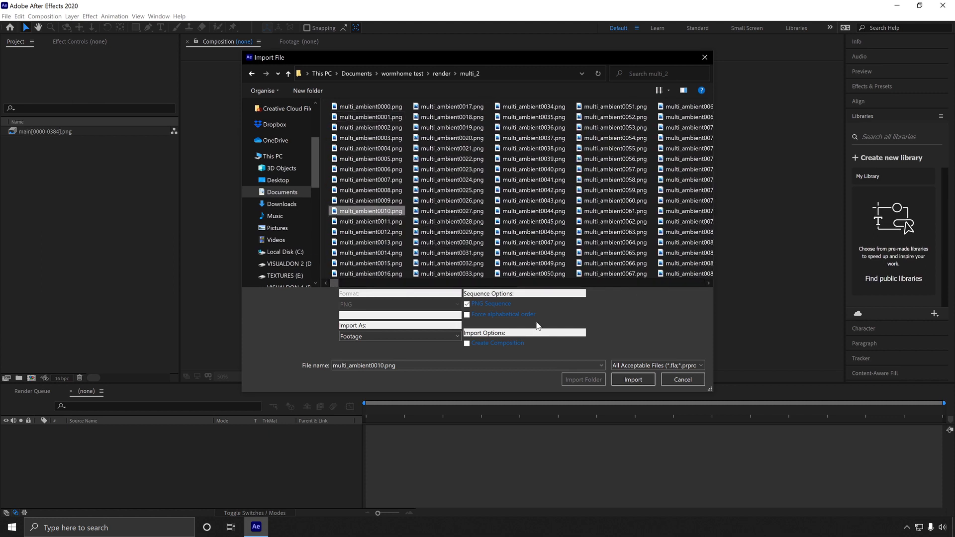
{"action": "left_click", "coordinate": [633, 380]}
{"action": "double_click", "coordinate": [101, 210]}
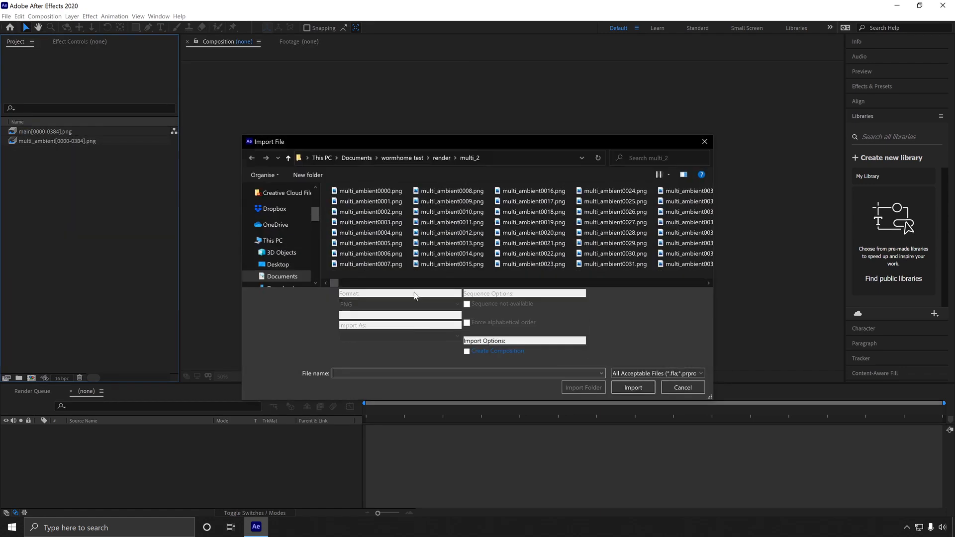
{"action": "left_click_drag", "start_coordinate": [335, 282], "coordinate": [452, 283]}
{"action": "left_click", "coordinate": [365, 242]}
{"action": "left_click", "coordinate": [632, 387]}
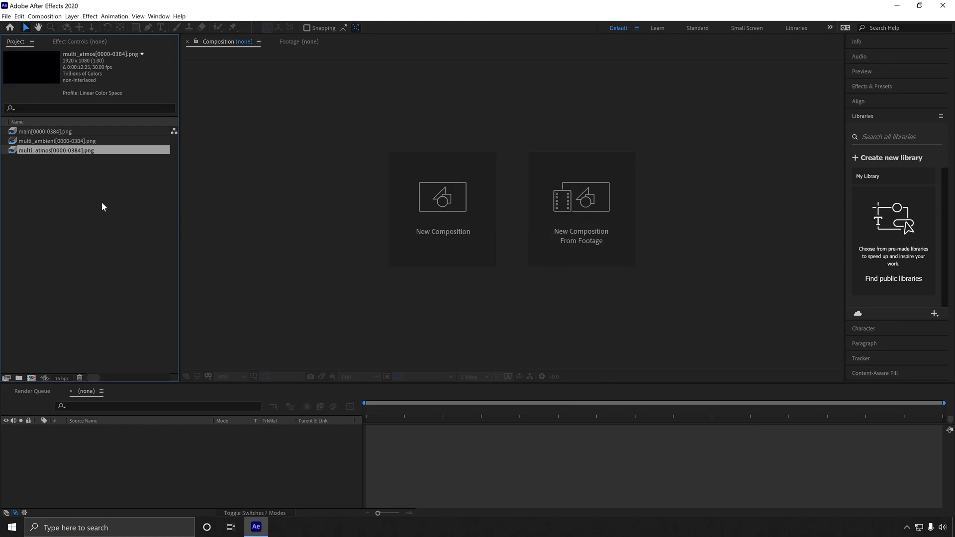
Step: Undo the last two sequence imports
{"action": "key", "text": "ctrl+z"}
{"action": "key", "text": "ctrl+z"}
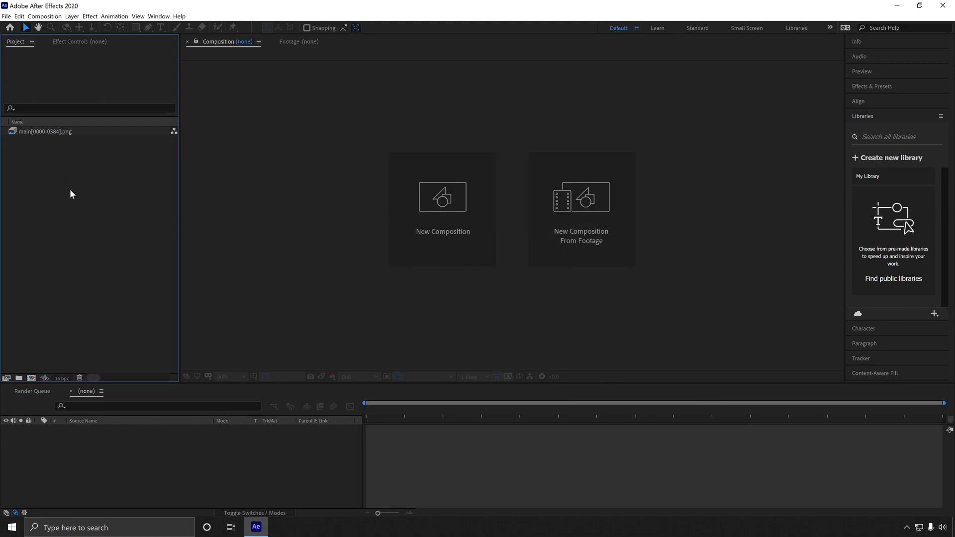
Step: Import all files in the multi_2 folder at once with the Multiple Sequences option enabled
{"action": "double_click", "coordinate": [101, 201]}
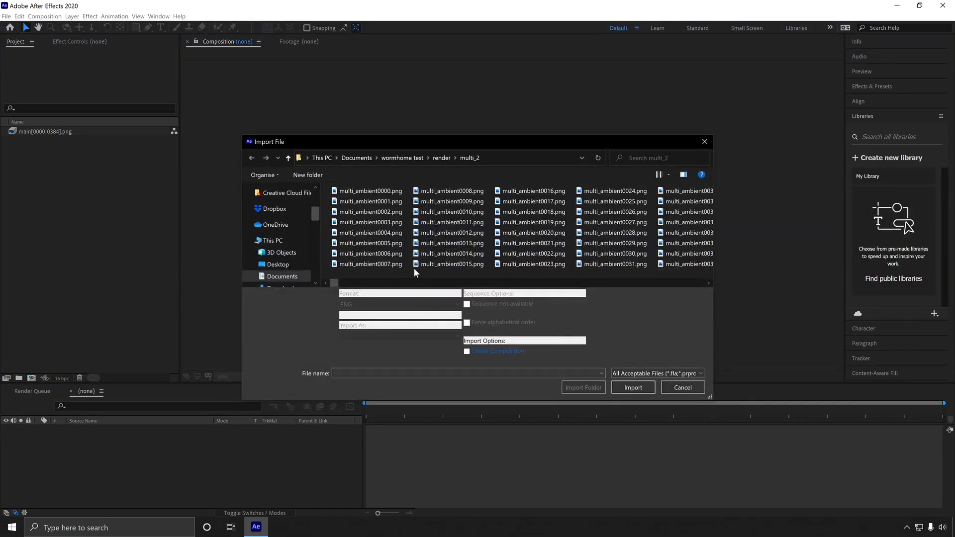
{"action": "key", "text": "ctrl+a"}
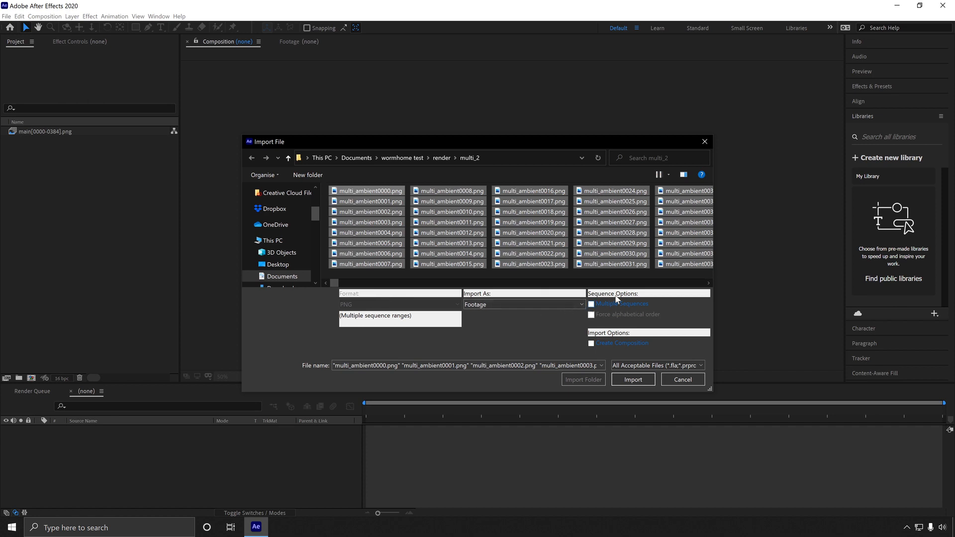
{"action": "left_click", "coordinate": [592, 305]}
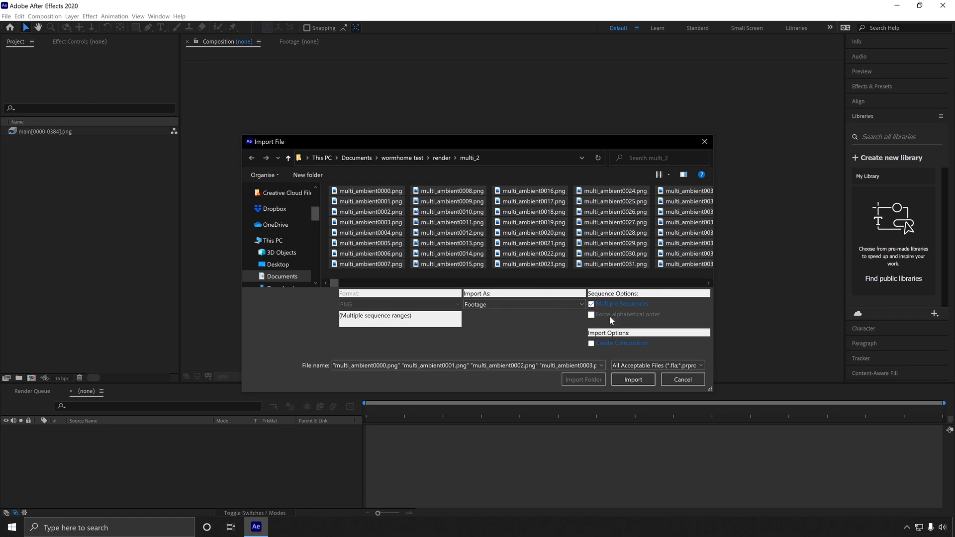
{"action": "left_click", "coordinate": [632, 381]}
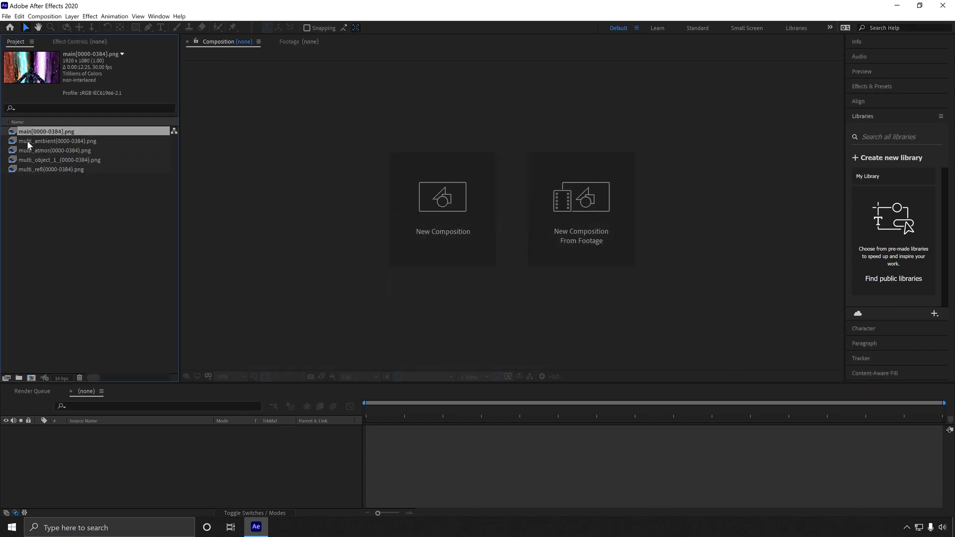
Step: Interpret the main[0000-0384].png footage at 24 frames per second
{"action": "right_click", "coordinate": [51, 131]}
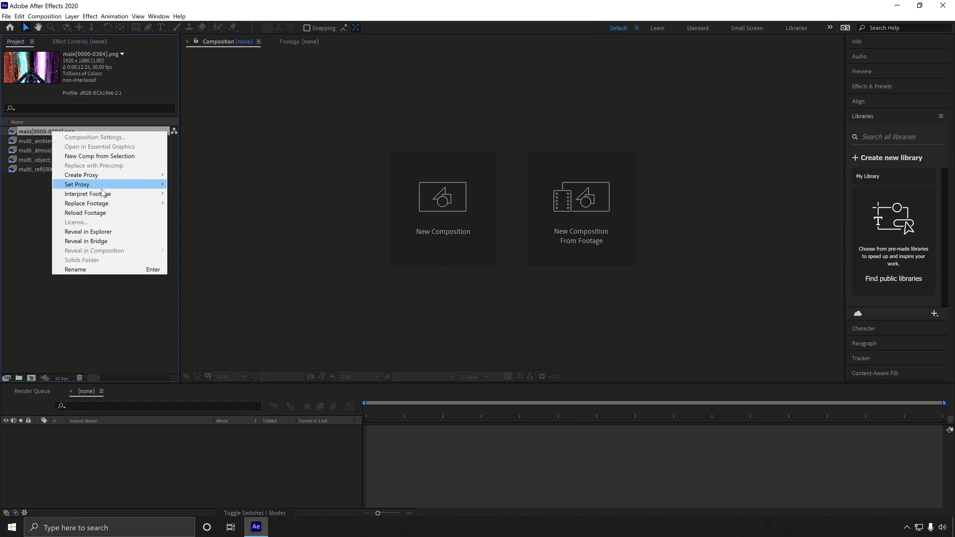
{"action": "mouse_move", "coordinate": [97, 197]}
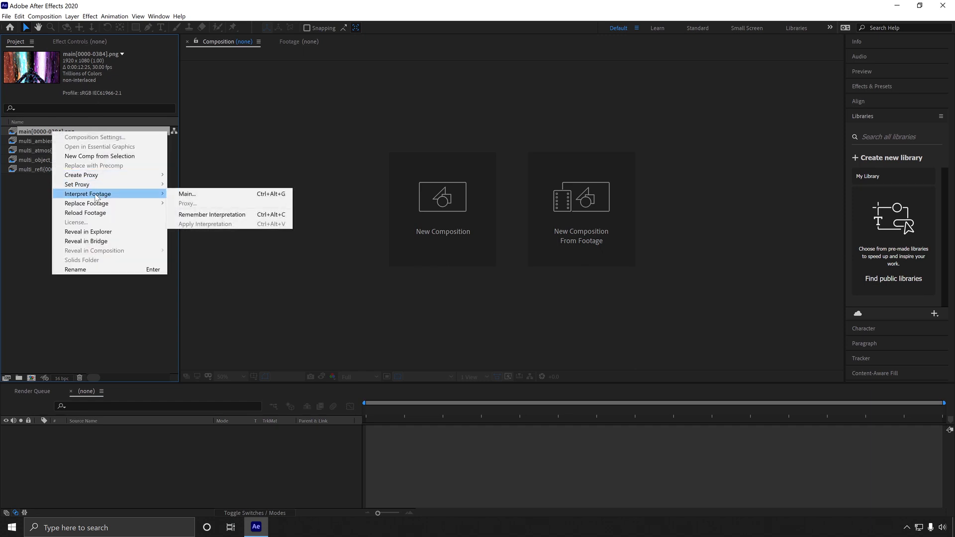
{"action": "left_click", "coordinate": [248, 194]}
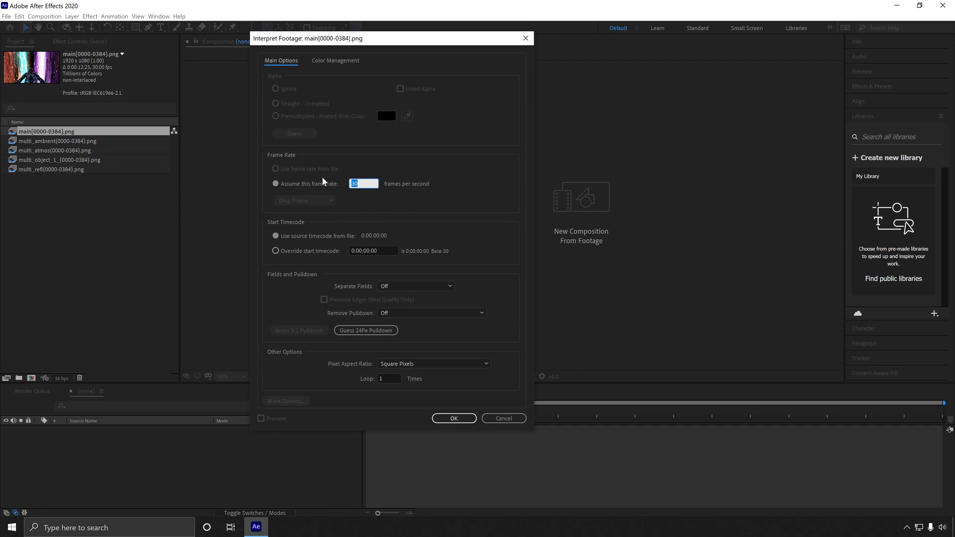
{"action": "type", "text": "24"}
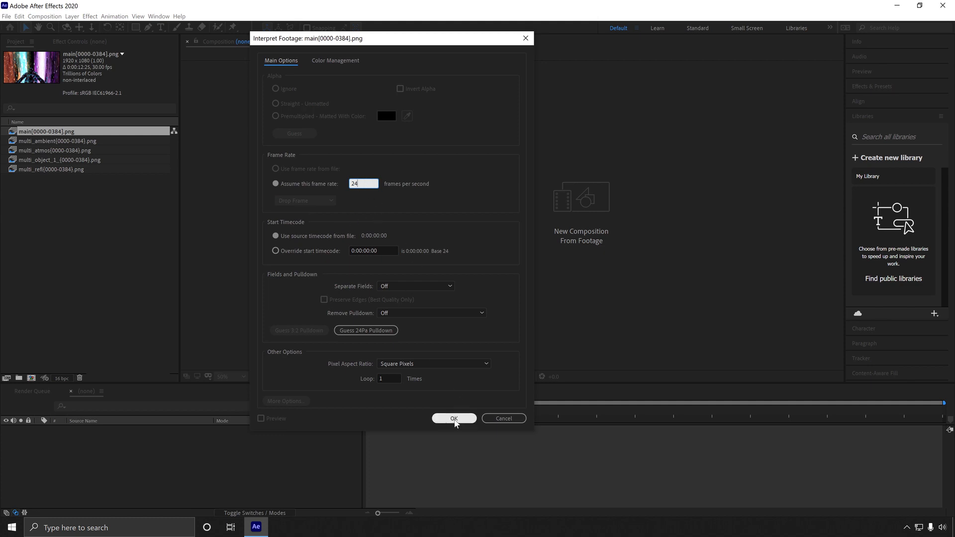
{"action": "left_click", "coordinate": [454, 418]}
Step: Remember the main sequence's footage interpretation and apply it to the four multi pass sequences
{"action": "right_click", "coordinate": [39, 133]}
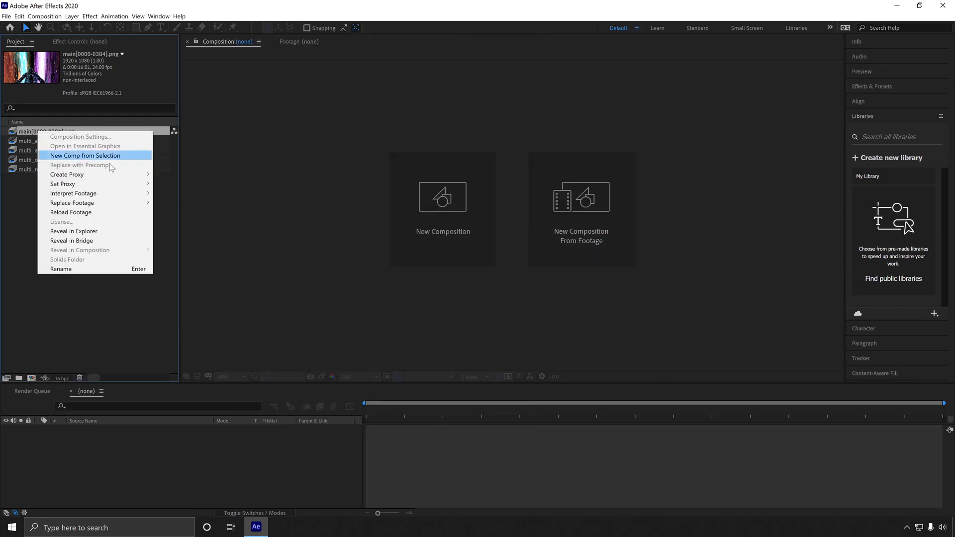
{"action": "mouse_move", "coordinate": [89, 195]}
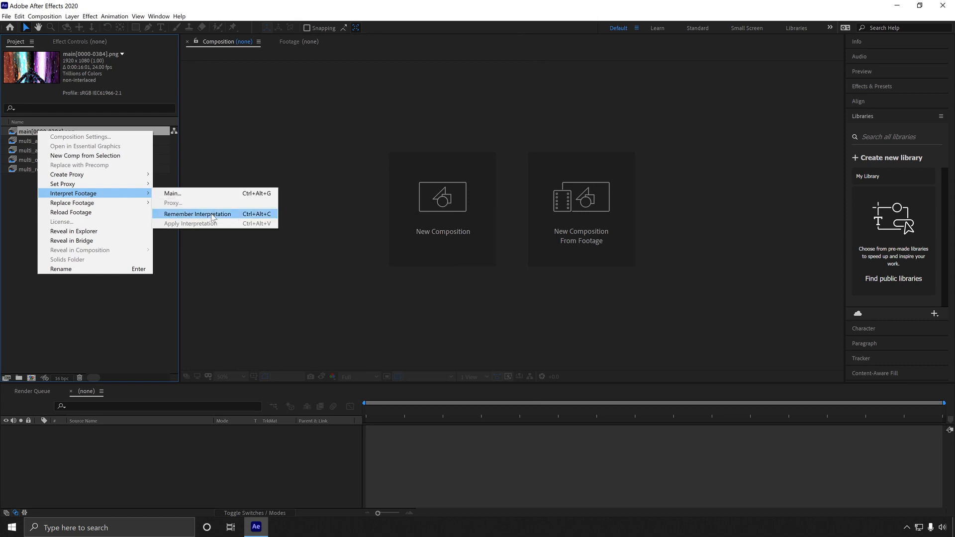
{"action": "left_click", "coordinate": [229, 215]}
{"action": "left_click", "coordinate": [76, 143]}
{"action": "left_click", "coordinate": [66, 170], "text": "shift"}
{"action": "right_click", "coordinate": [81, 150]}
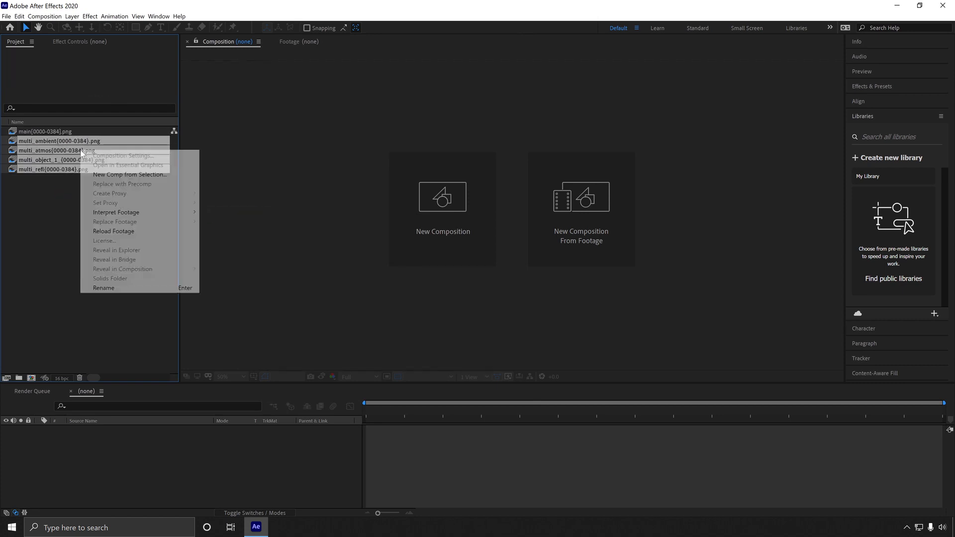
{"action": "mouse_move", "coordinate": [150, 212]}
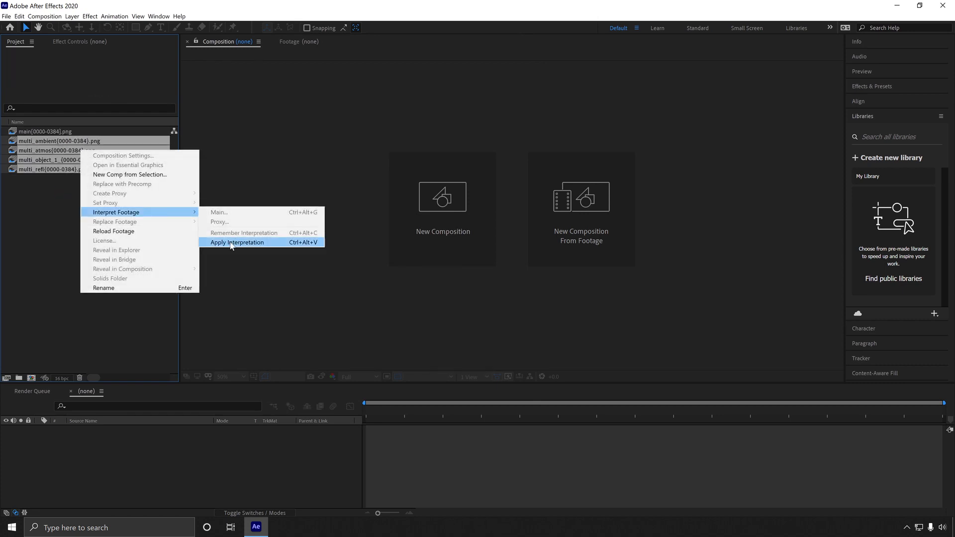
{"action": "left_click", "coordinate": [231, 243]}
{"action": "left_click", "coordinate": [34, 205]}
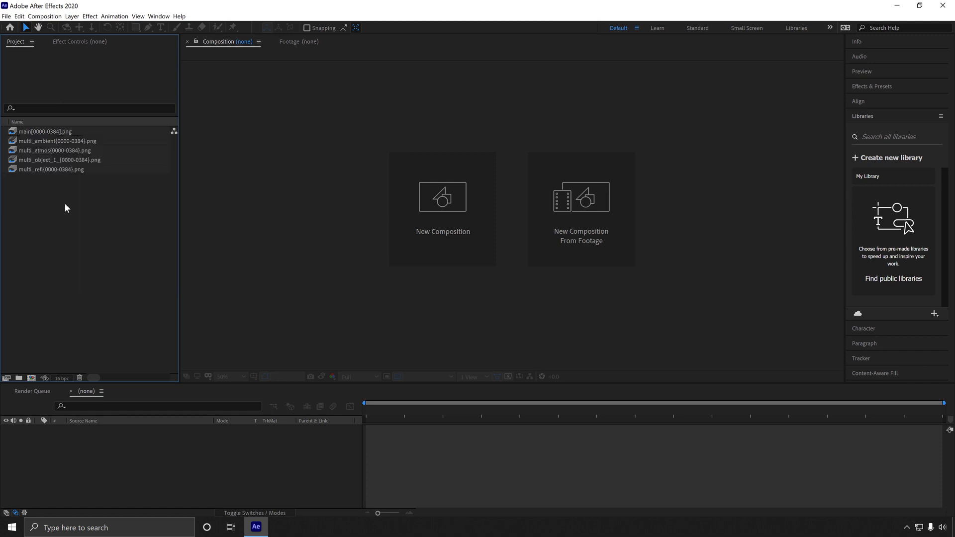
Step: Create a new composition from the main[0000-0384].png sequence
{"action": "left_click", "coordinate": [36, 135]}
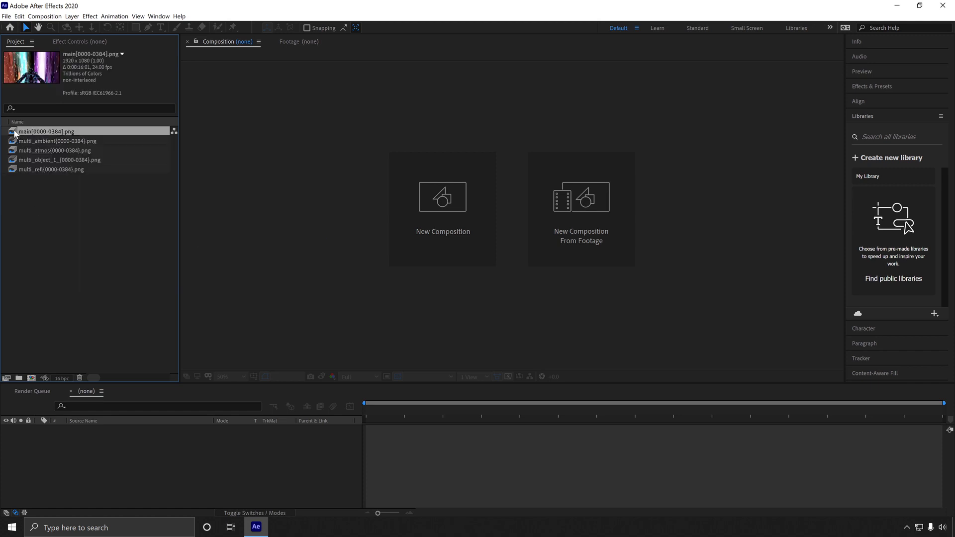
{"action": "left_click_drag", "start_coordinate": [14, 134], "coordinate": [34, 379]}
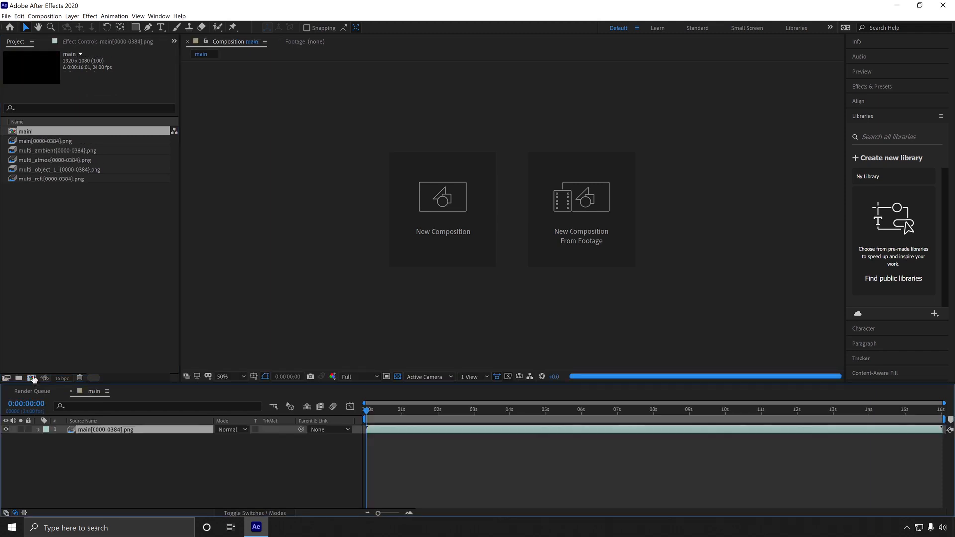
{"action": "scroll", "coordinate": [602, 277], "scroll_direction": "up", "scroll_amount": 1}
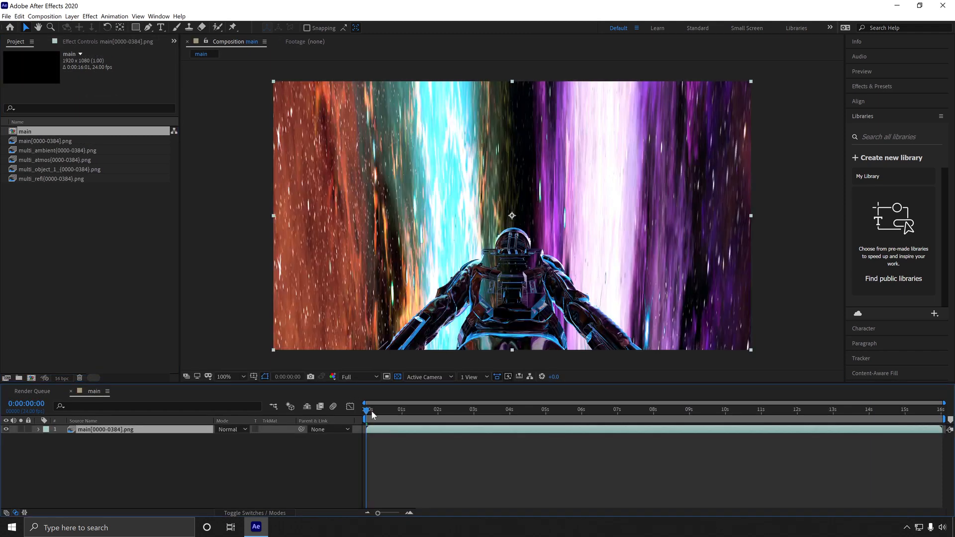
Step: Preview the main composition's playback near its beginning, setting the preview resolution to Half
{"action": "key", "text": "Page_Down"}
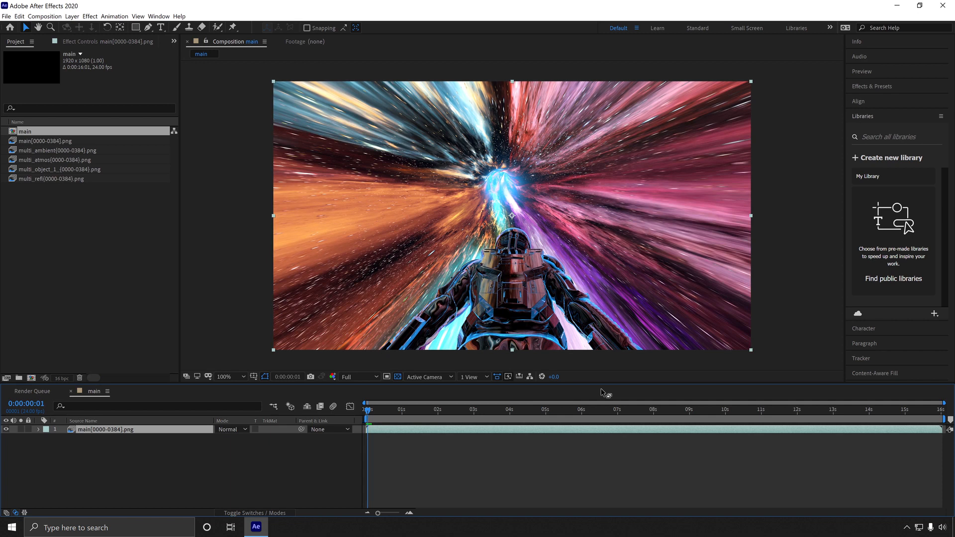
{"action": "key", "text": "space"}
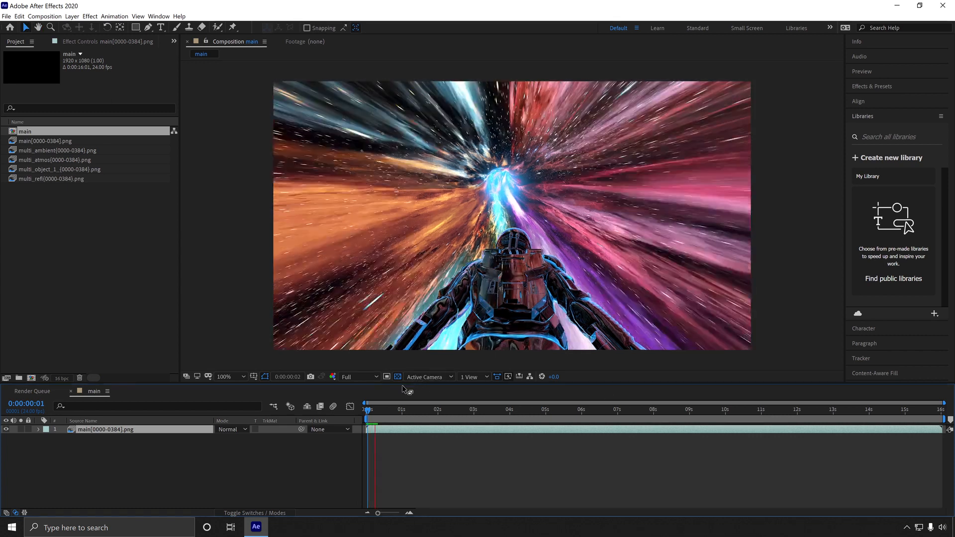
{"action": "left_click", "coordinate": [363, 378]}
{"action": "left_click", "coordinate": [370, 411]}
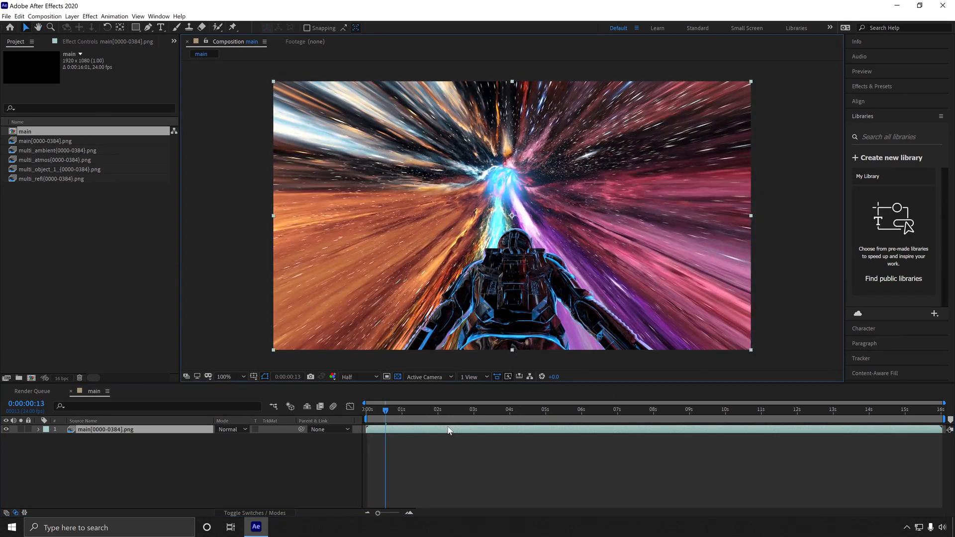
{"action": "key", "text": "space"}
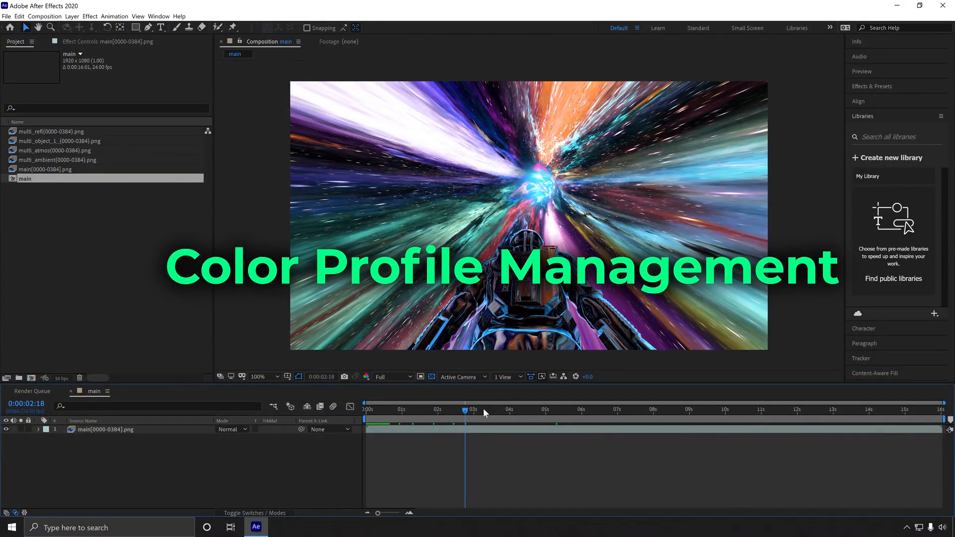
Step: Open the project's color settings and set the depth to 16 bits per channel
{"action": "left_click", "coordinate": [366, 378]}
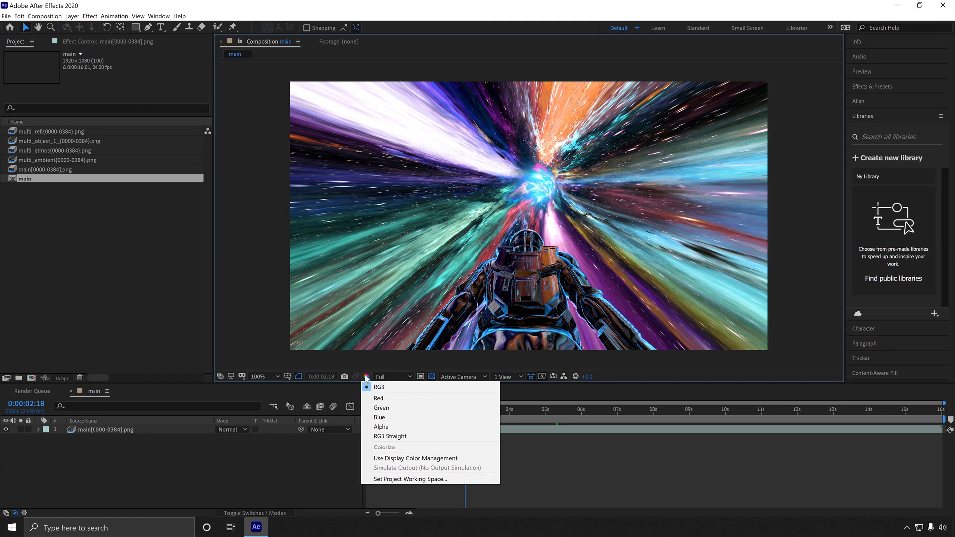
{"action": "left_click", "coordinate": [410, 479]}
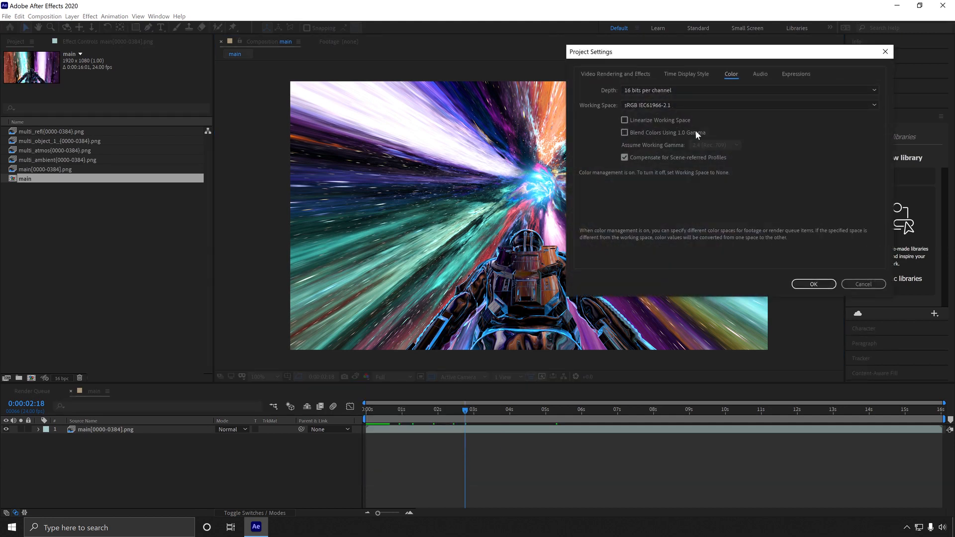
{"action": "left_click_drag", "start_coordinate": [642, 63], "coordinate": [597, 124]}
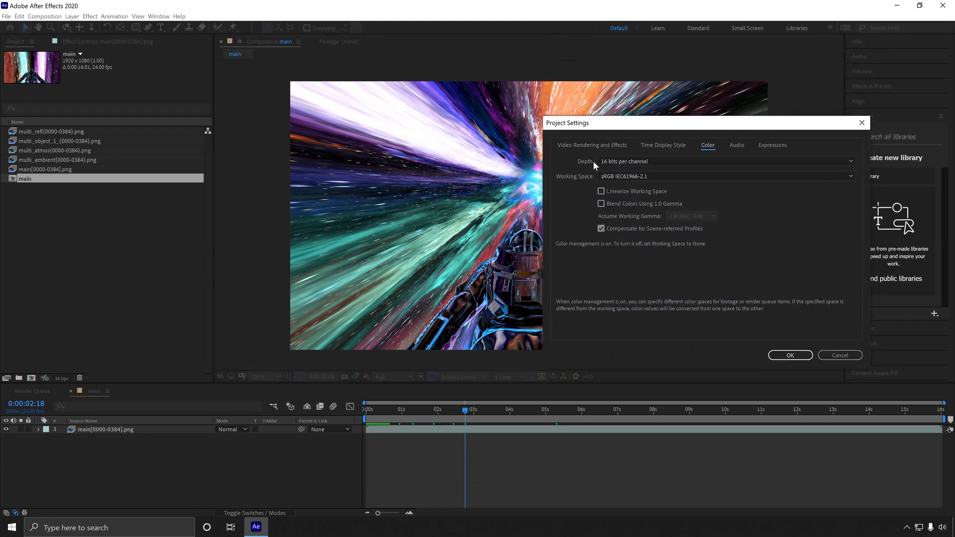
{"action": "left_click", "coordinate": [619, 161]}
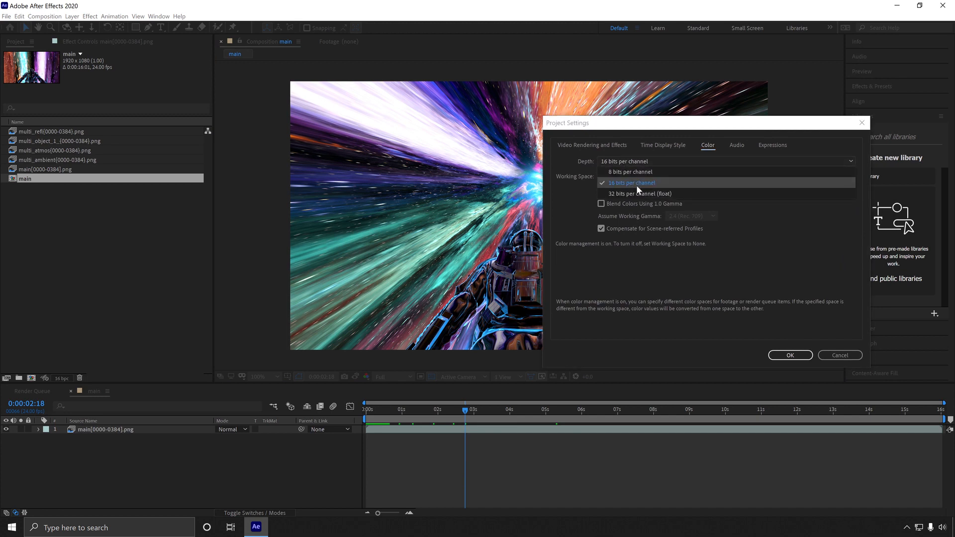
{"action": "left_click", "coordinate": [639, 185]}
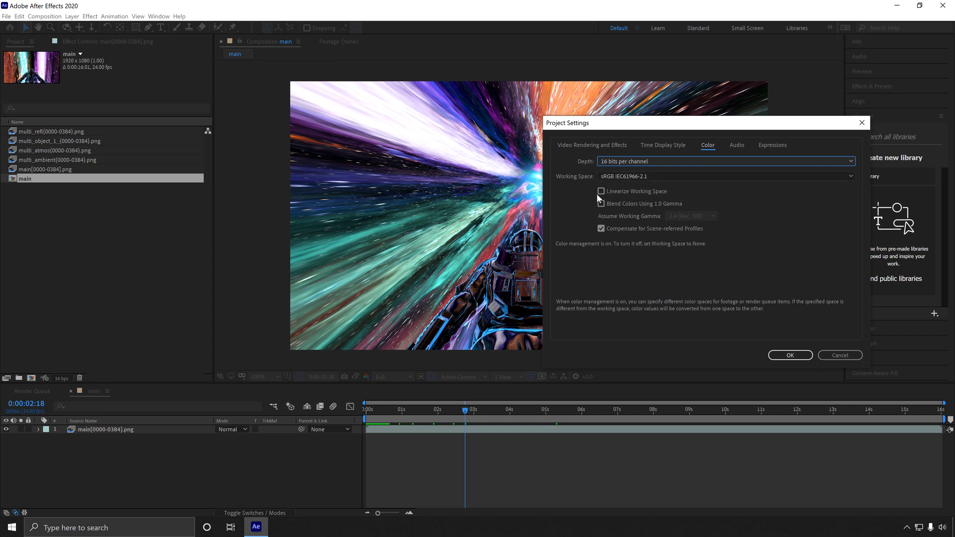
{"action": "left_click_drag", "start_coordinate": [596, 124], "coordinate": [623, 125]}
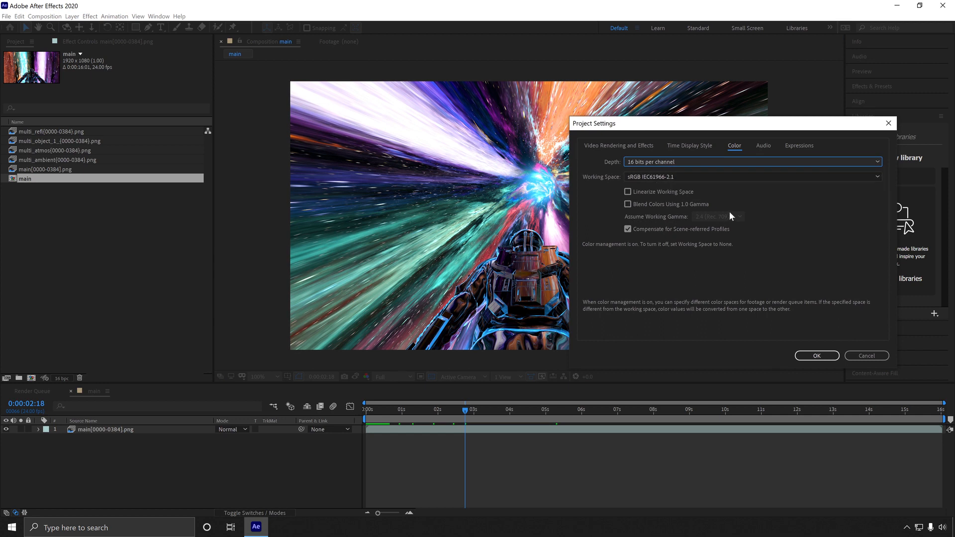
Step: Try Adobe RGB (1998) as the project's color working space and apply it
{"action": "left_click", "coordinate": [632, 176]}
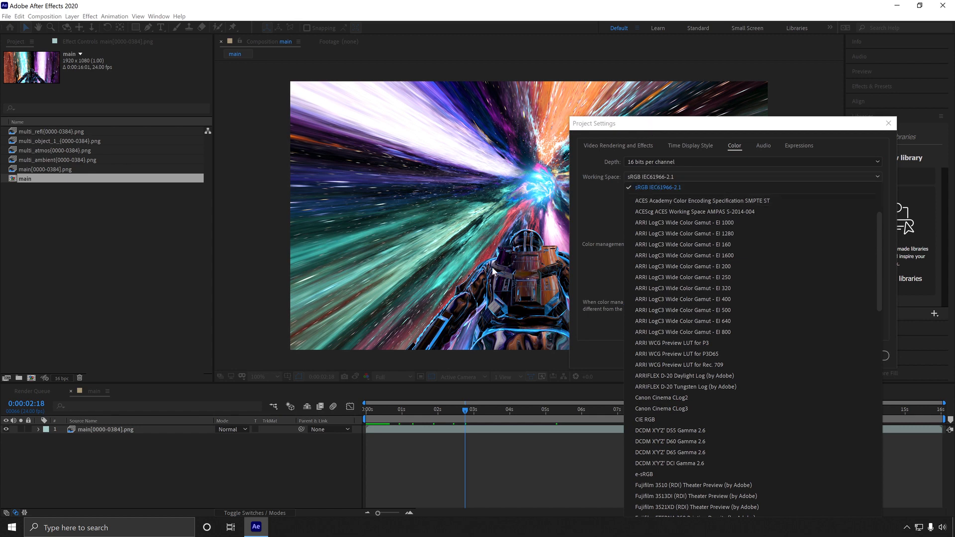
{"action": "left_click", "coordinate": [595, 229]}
{"action": "left_click_drag", "start_coordinate": [662, 124], "coordinate": [671, 86]}
{"action": "left_click", "coordinate": [675, 141]}
{"action": "scroll", "coordinate": [697, 292], "scroll_direction": "down", "scroll_amount": 10}
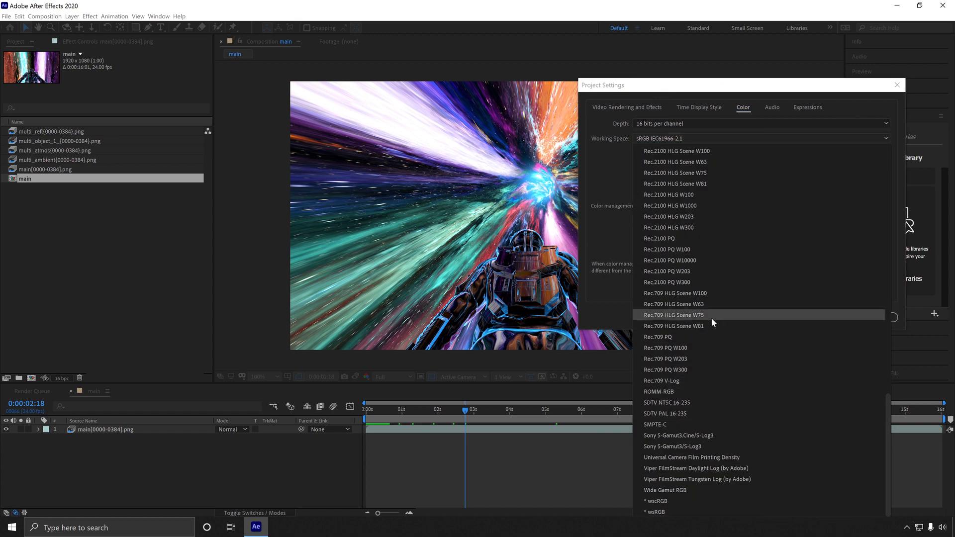
{"action": "scroll", "coordinate": [712, 318], "scroll_direction": "up", "scroll_amount": 10}
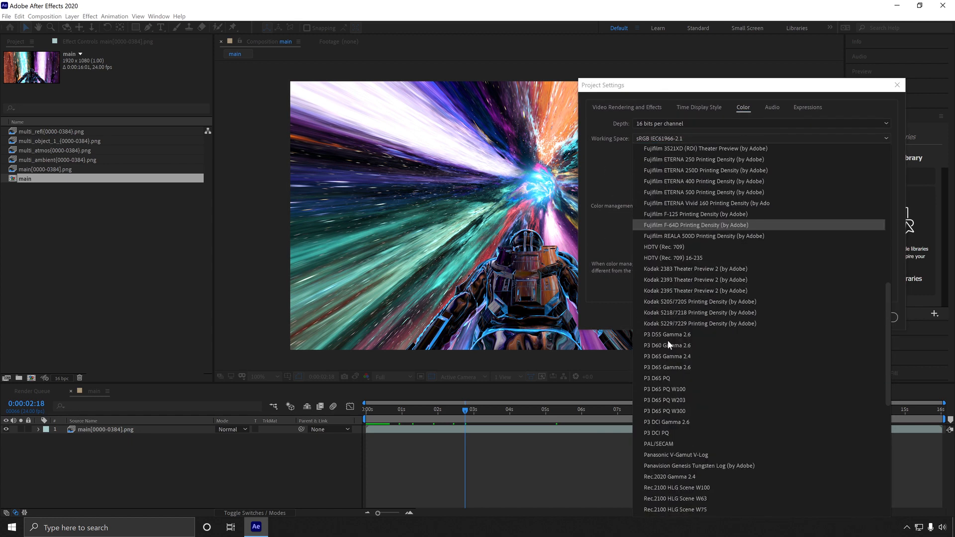
{"action": "scroll", "coordinate": [664, 319], "scroll_direction": "up", "scroll_amount": 10}
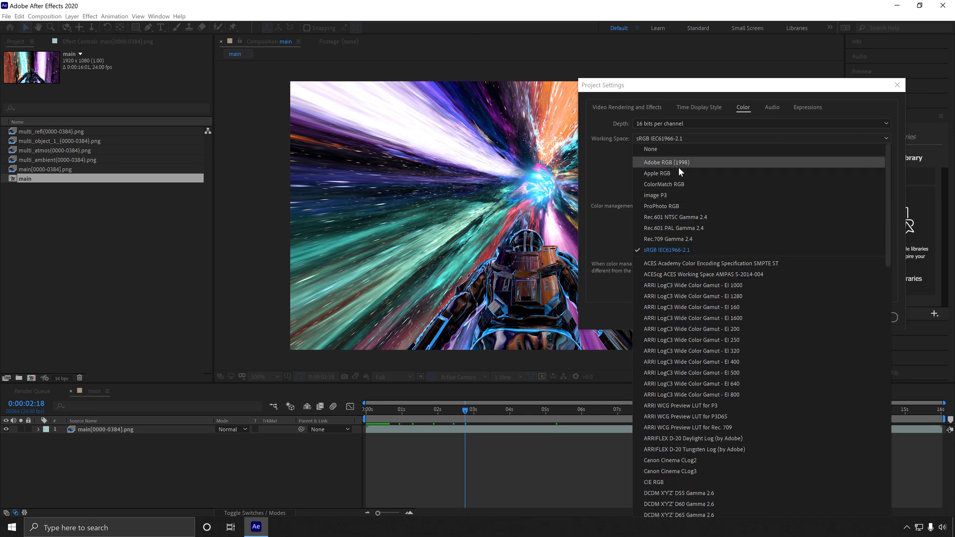
{"action": "left_click", "coordinate": [661, 163]}
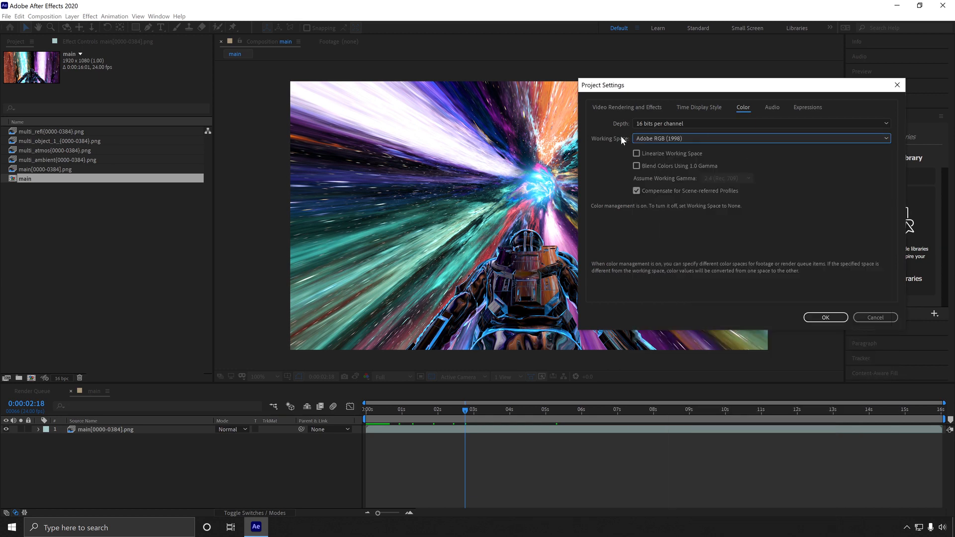
{"action": "left_click", "coordinate": [836, 321]}
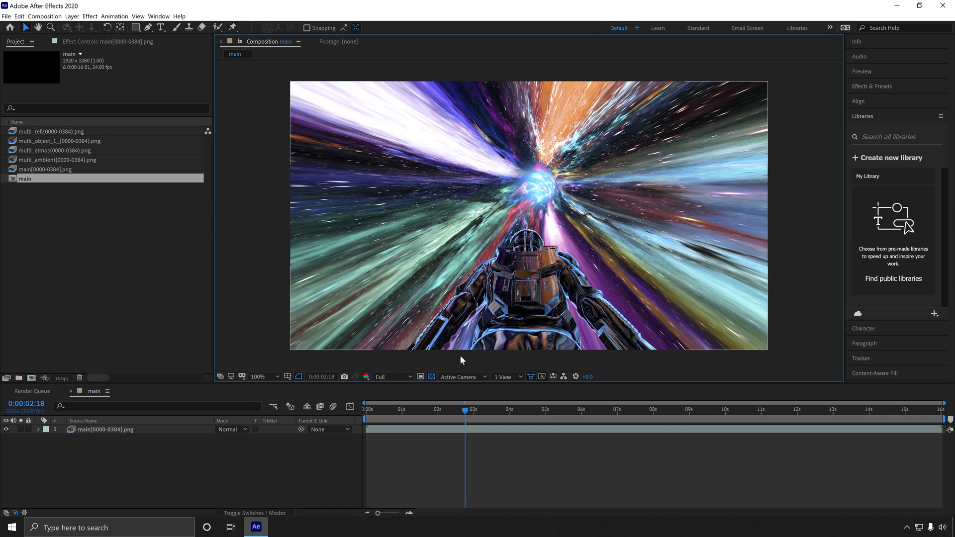
Step: Set the project's color working space to sRGB IEC61966-2.1
{"action": "left_click", "coordinate": [367, 376]}
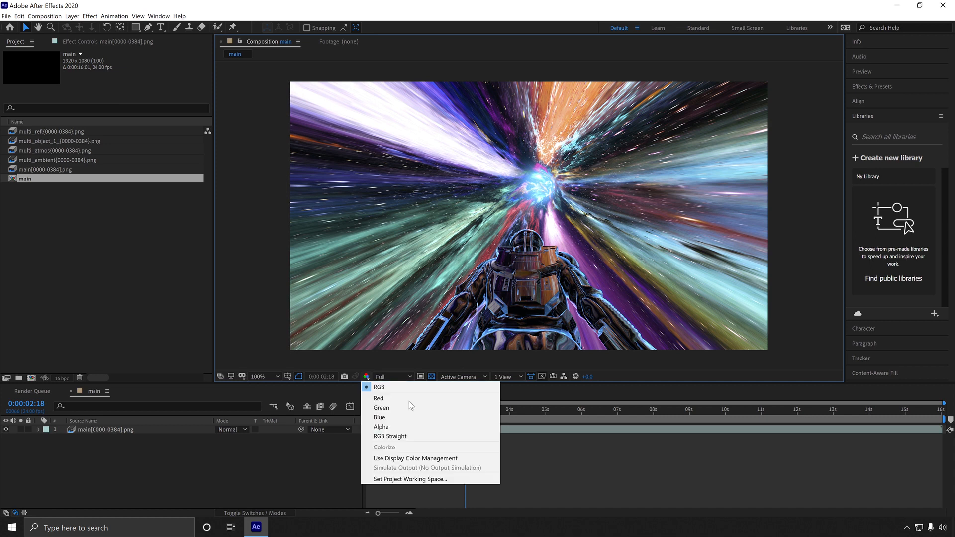
{"action": "left_click", "coordinate": [428, 479]}
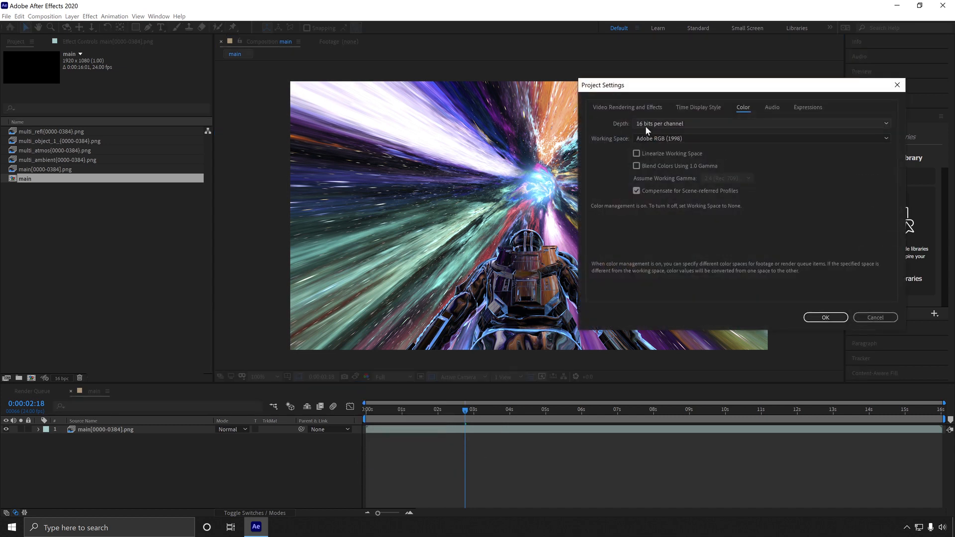
{"action": "left_click", "coordinate": [650, 139]}
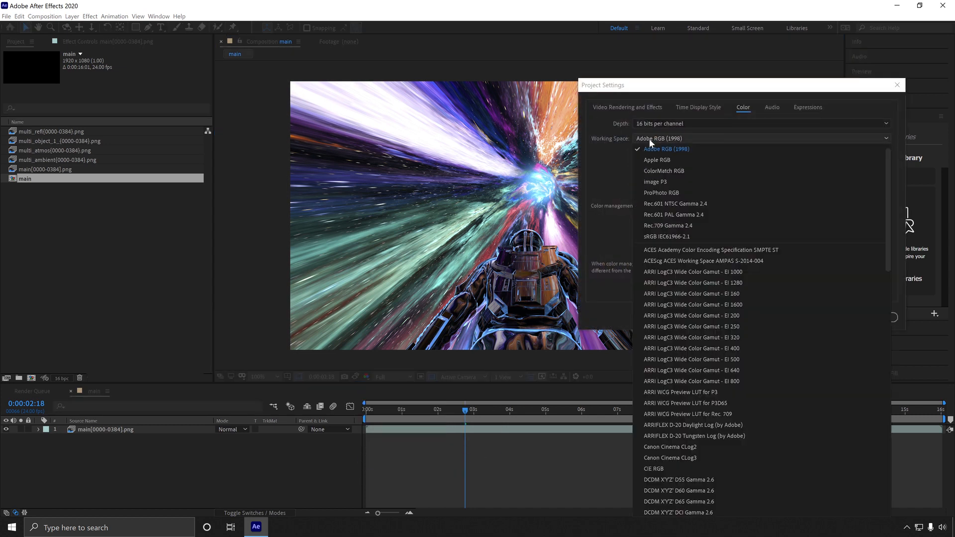
{"action": "left_click", "coordinate": [668, 236]}
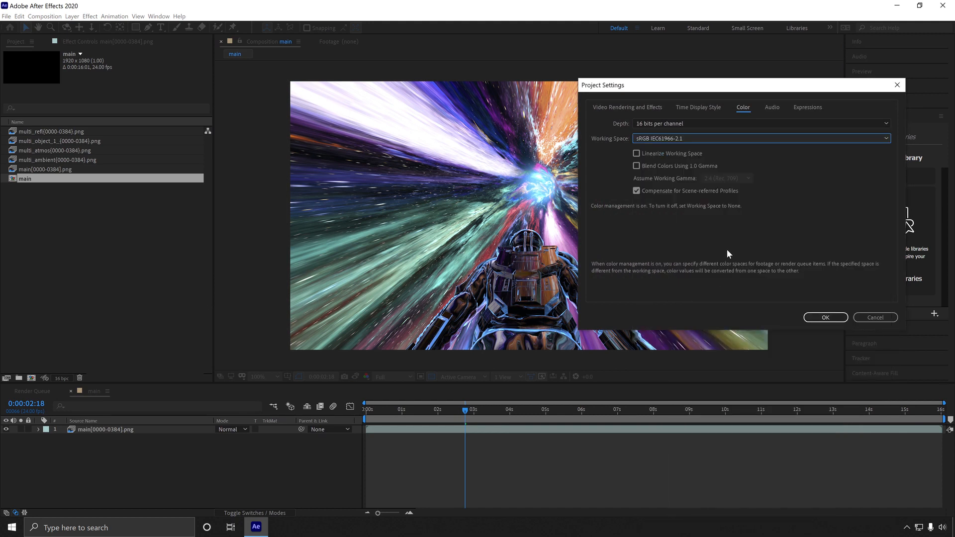
{"action": "left_click", "coordinate": [810, 320]}
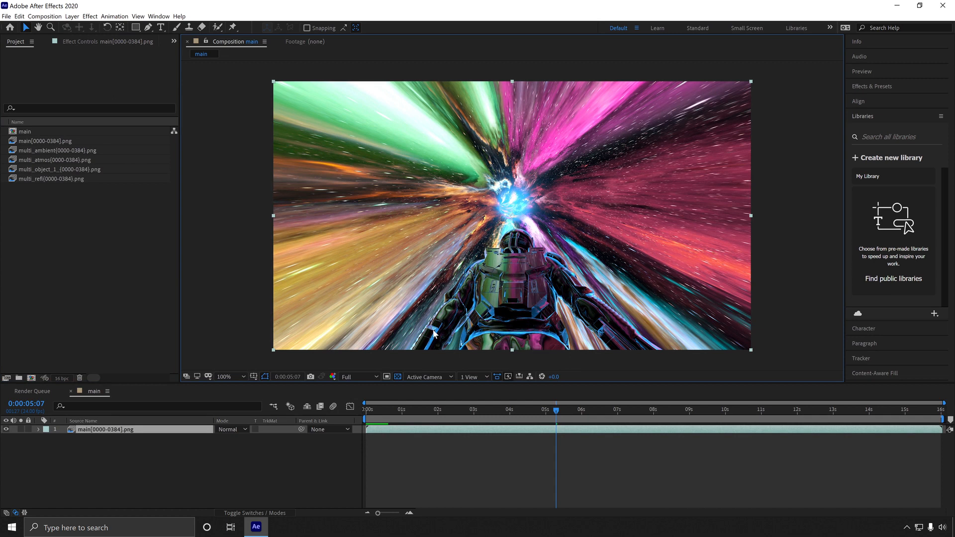
Step: Add the multi_ambient[0000-0384].png sequence to the main composition as the layer above the main footage
{"action": "left_click", "coordinate": [91, 227]}
{"action": "left_click", "coordinate": [63, 170]}
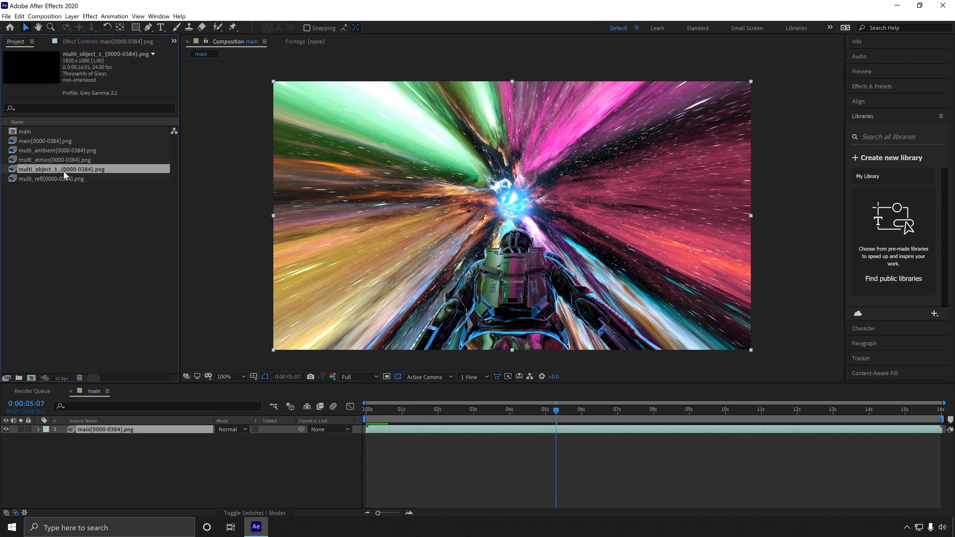
{"action": "left_click", "coordinate": [51, 154]}
{"action": "left_click_drag", "start_coordinate": [54, 156], "coordinate": [150, 428]}
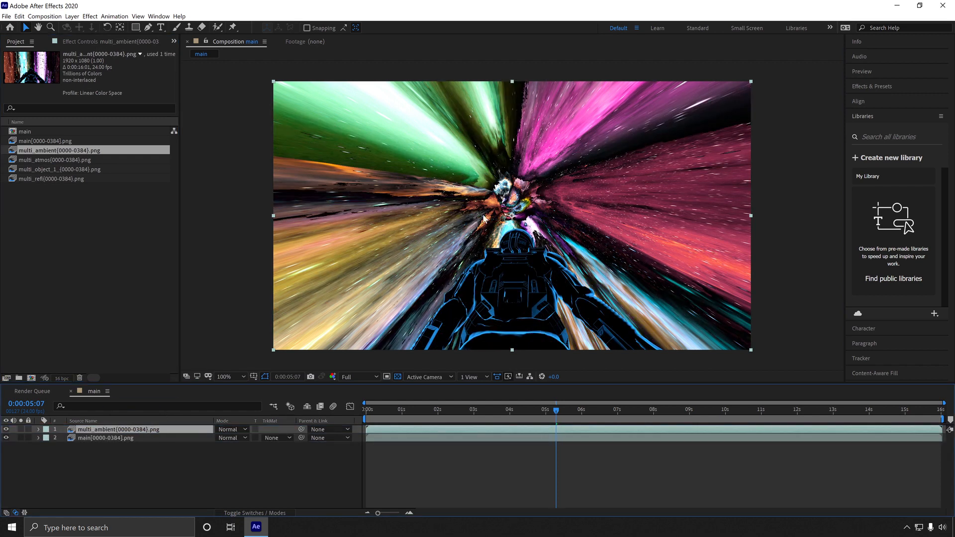
{"action": "scroll", "coordinate": [531, 302], "scroll_direction": "up", "scroll_amount": 2}
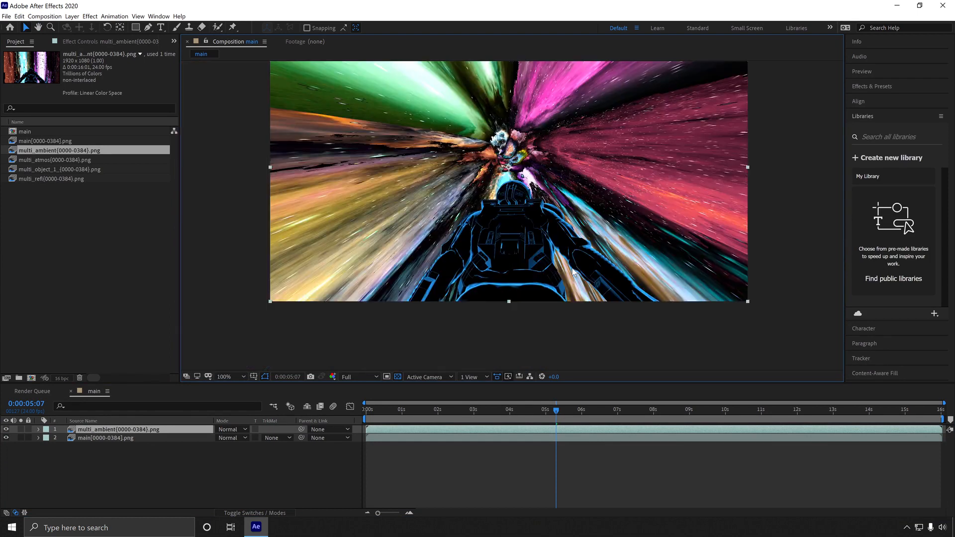
{"action": "left_click_drag", "start_coordinate": [518, 258], "coordinate": [527, 272]}
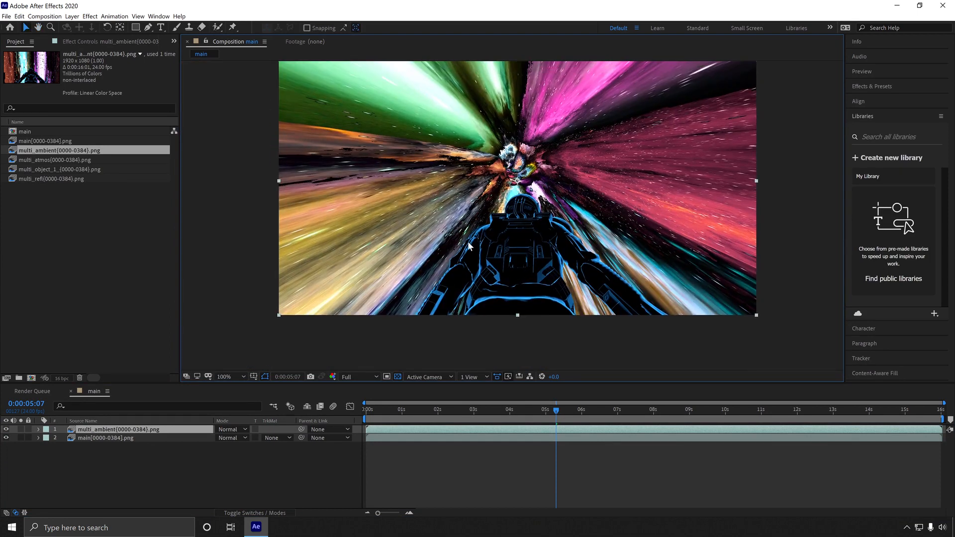
Step: Place multi_object_1_[0000-0384].png above the multi_ambient layer and use it as that layer's Luma Matte
{"action": "left_click", "coordinate": [69, 167]}
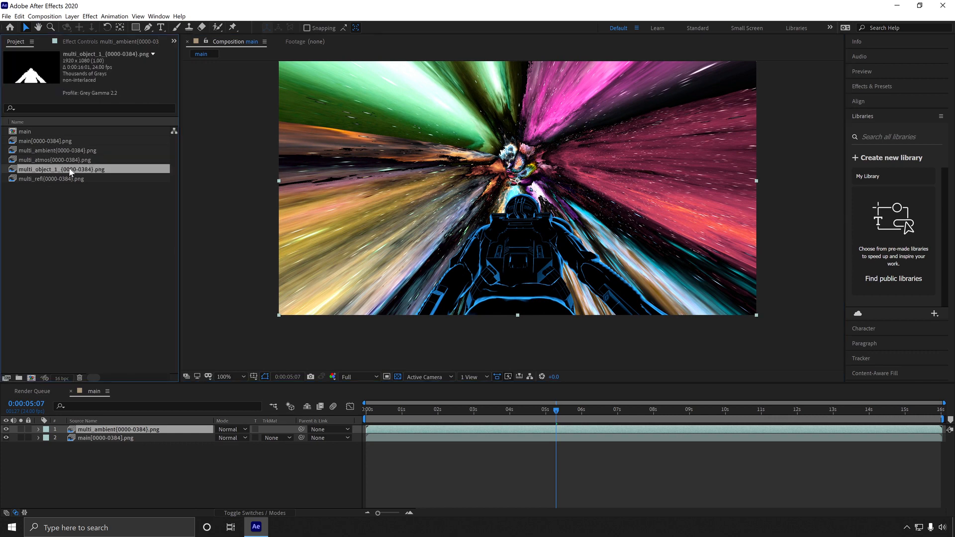
{"action": "left_click_drag", "start_coordinate": [68, 170], "coordinate": [149, 428]}
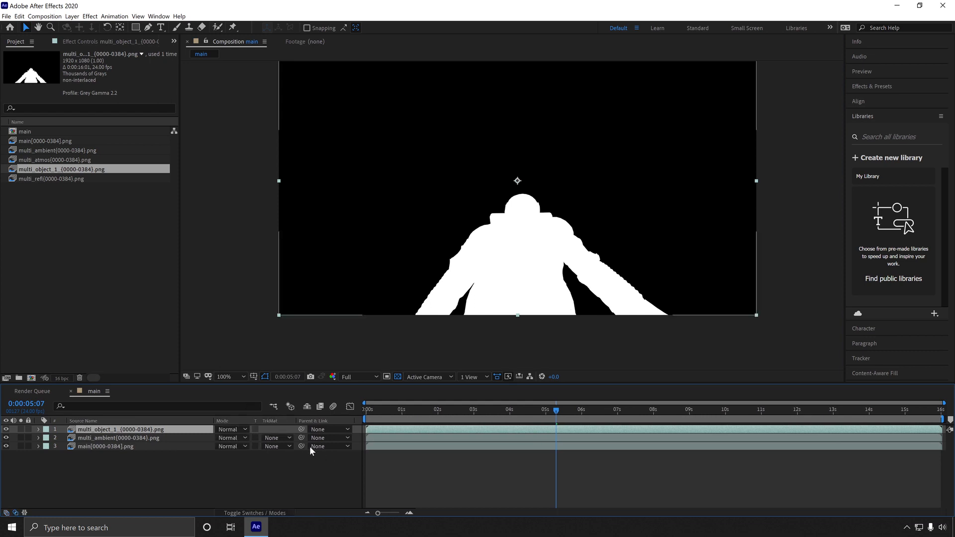
{"action": "left_click", "coordinate": [125, 438]}
{"action": "left_click", "coordinate": [276, 438]}
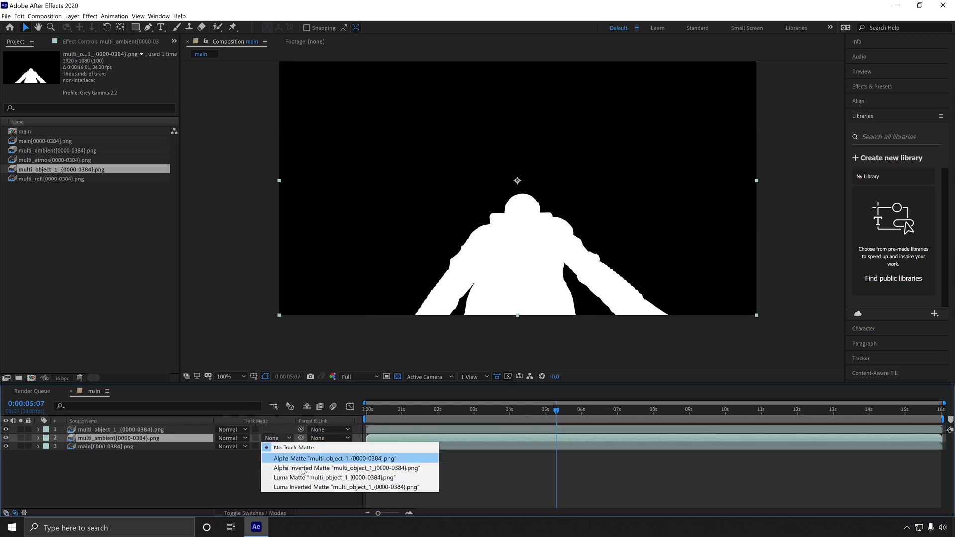
{"action": "left_click", "coordinate": [309, 479]}
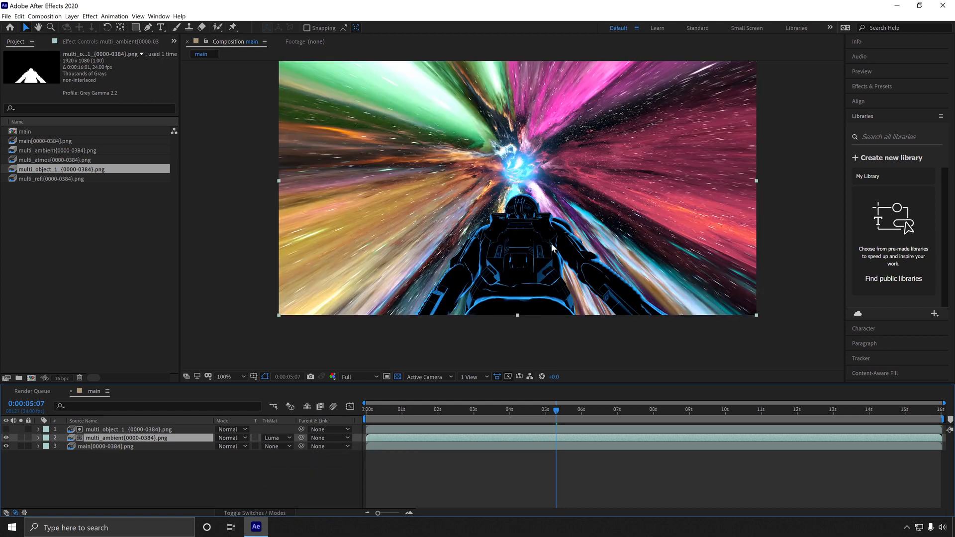
Step: Pre-compose the multi_object_1 and multi_ambient layers as "edge effect", moving all attributes into the new composition
{"action": "left_click", "coordinate": [162, 430], "text": "shift"}
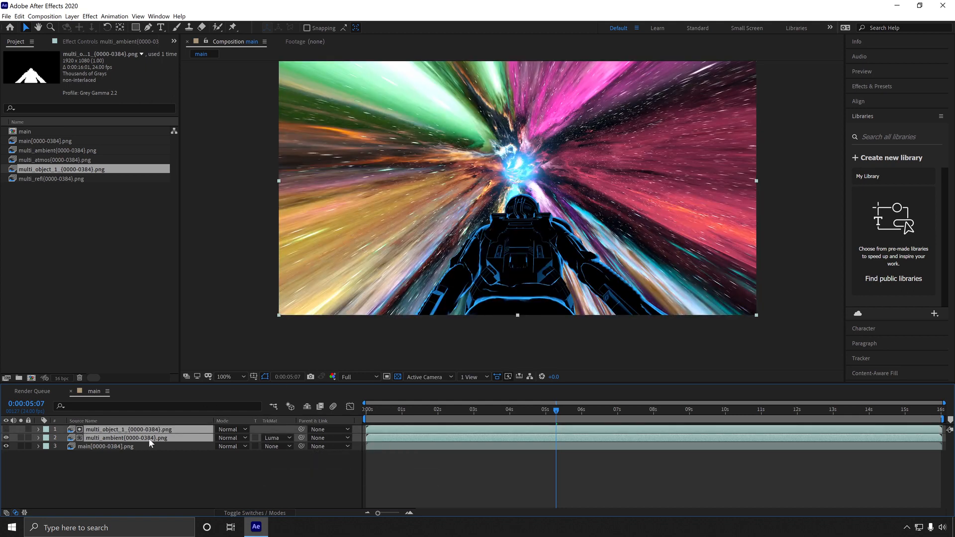
{"action": "right_click", "coordinate": [150, 441]}
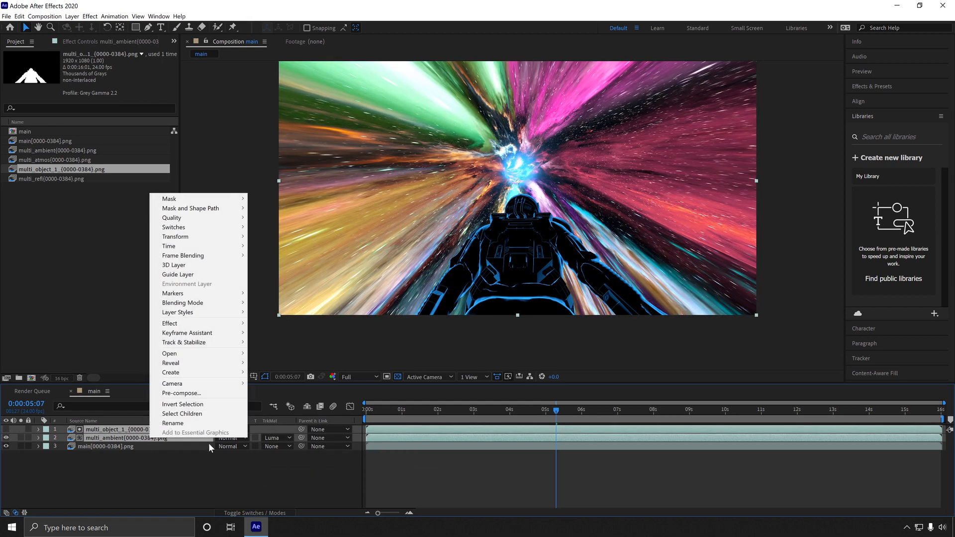
{"action": "left_click", "coordinate": [180, 394]}
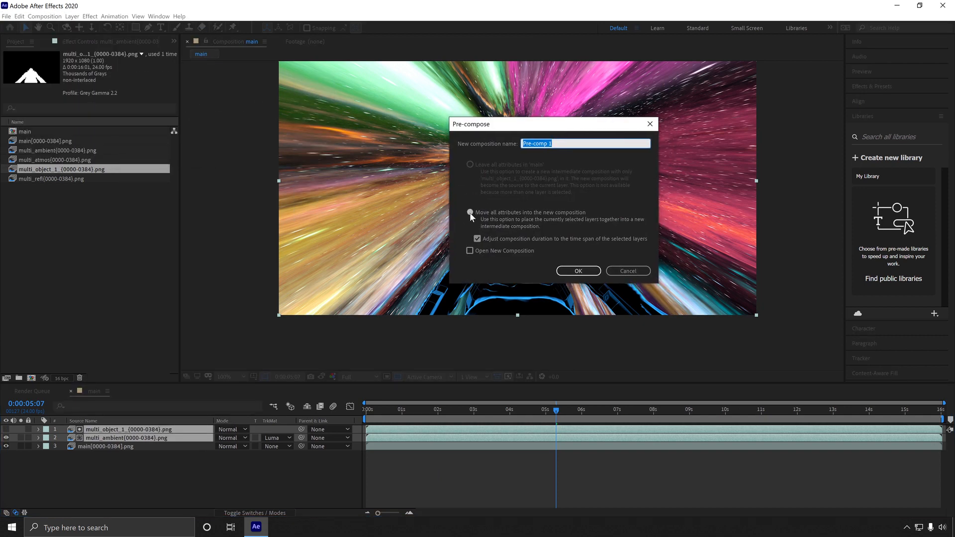
{"action": "left_click", "coordinate": [470, 213]}
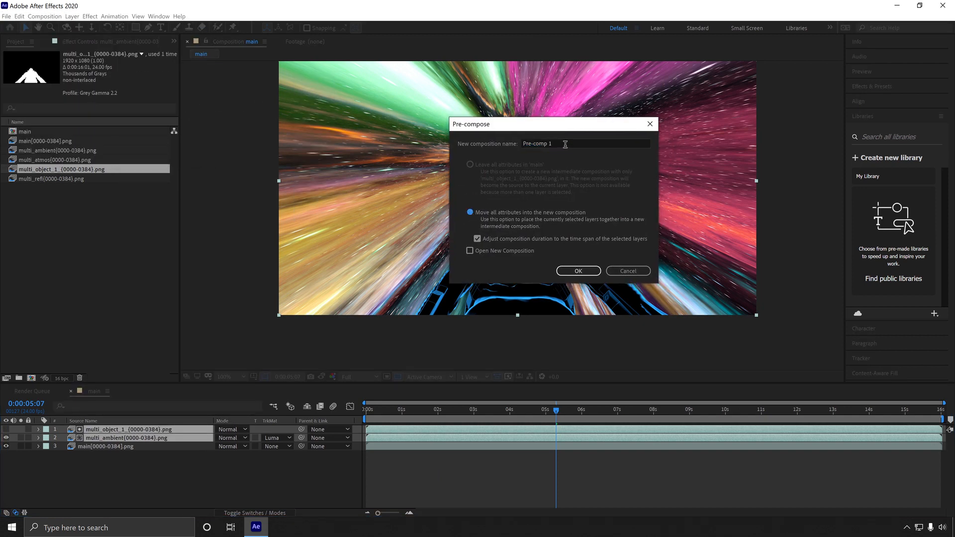
{"action": "left_click_drag", "start_coordinate": [586, 146], "coordinate": [432, 124]}
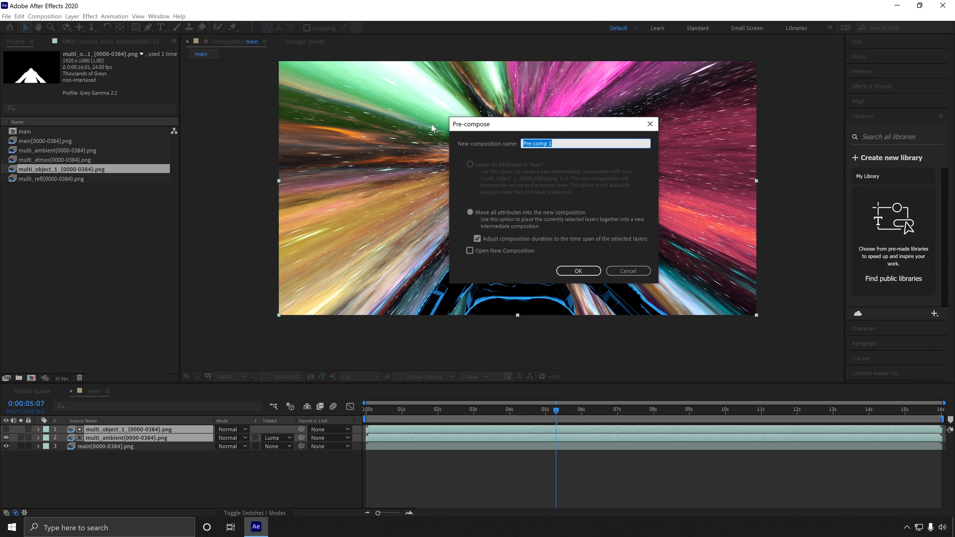
{"action": "type", "text": "edge effect"}
{"action": "key", "text": "Return"}
Step: Apply the Stylize Glow effect to the edge effect layer
{"action": "right_click", "coordinate": [100, 430]}
{"action": "mouse_move", "coordinate": [134, 317]}
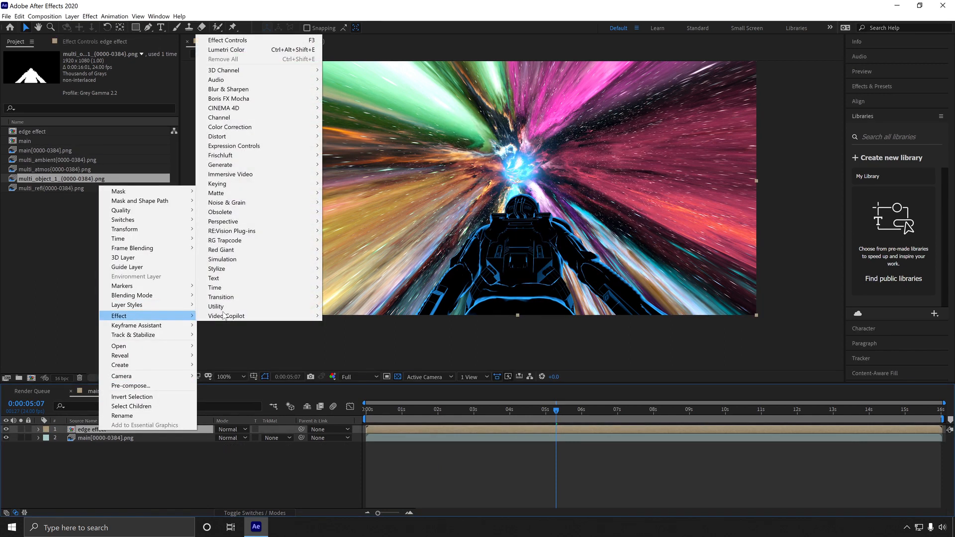
{"action": "mouse_move", "coordinate": [240, 268]}
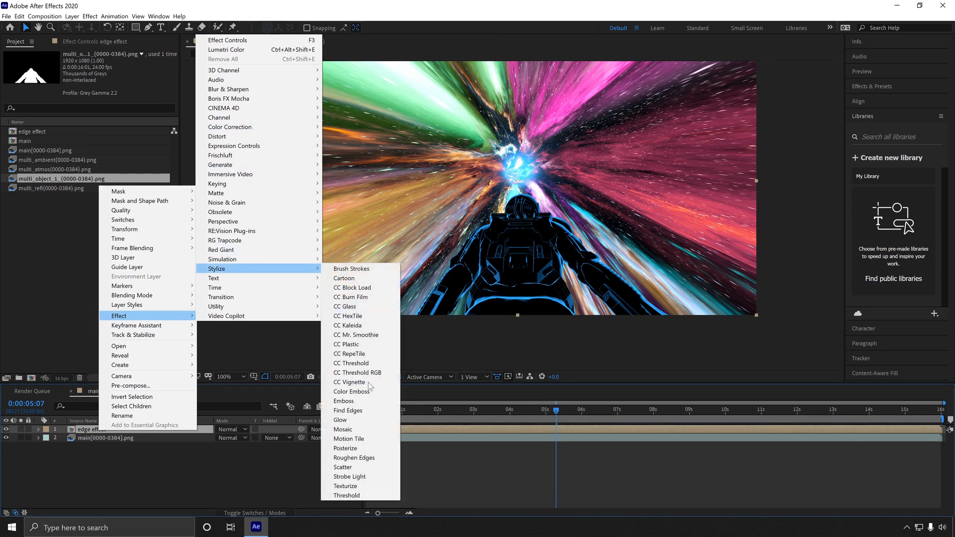
{"action": "left_click", "coordinate": [354, 420]}
Step: Set the edge effect layer's Glow Threshold to 40%
{"action": "scroll", "coordinate": [576, 263], "scroll_direction": "up", "scroll_amount": 2}
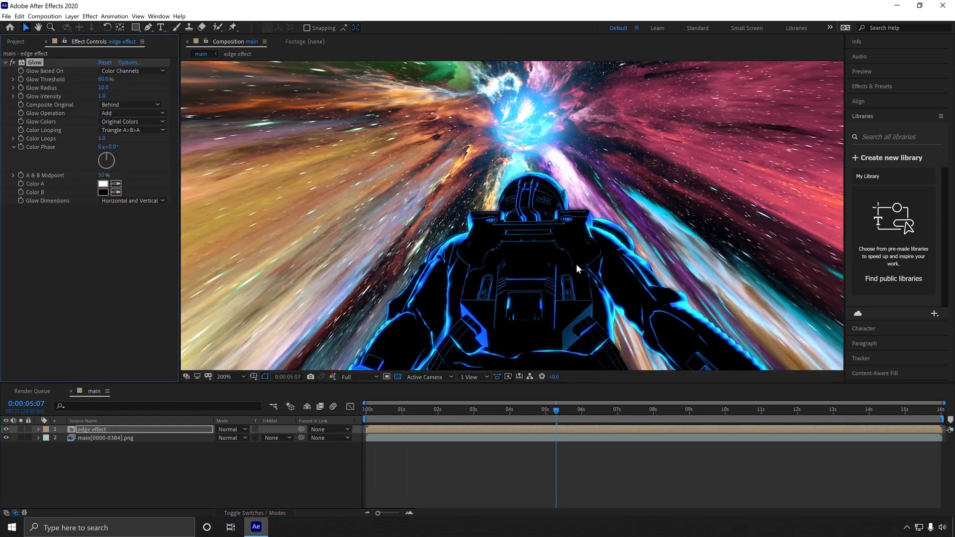
{"action": "mouse_move", "coordinate": [103, 80]}
{"action": "left_mouse_down"}
{"action": "mouse_move", "coordinate": [85, 86]}
{"action": "mouse_move", "coordinate": [94, 87]}
{"action": "left_mouse_up"}
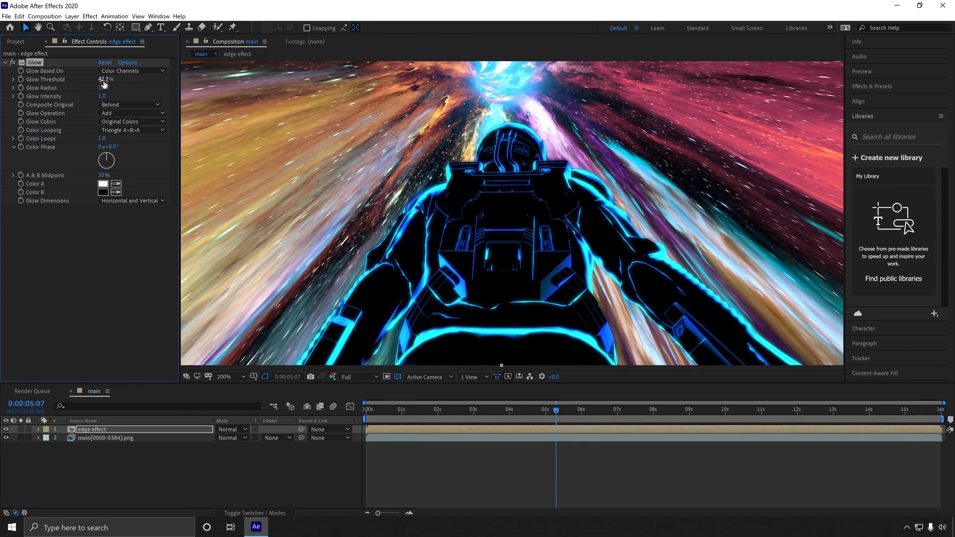
{"action": "left_click", "coordinate": [103, 79]}
{"action": "type", "text": "40"}
{"action": "key", "text": "Return"}
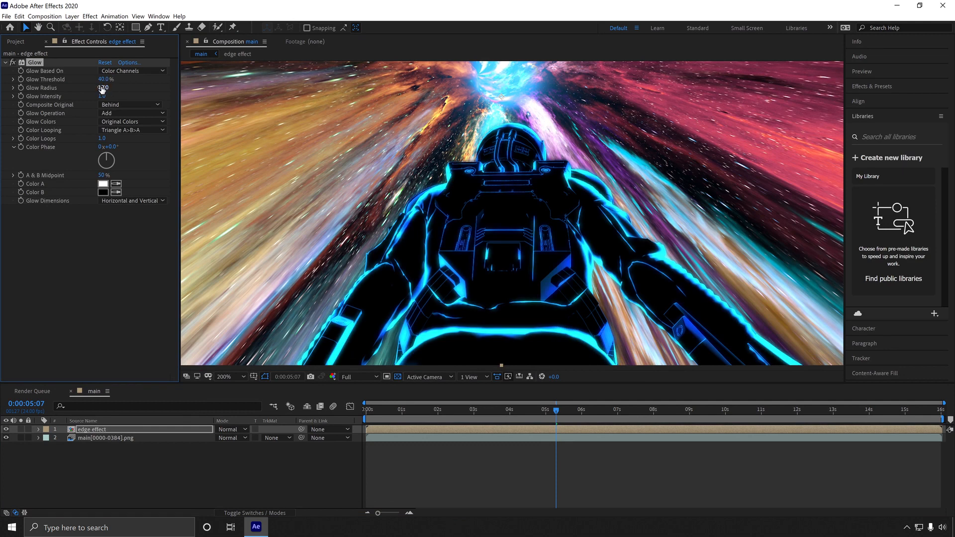
Step: Set the edge effect layer's Glow Radius to 24 and its blending mode to Screen
{"action": "left_click_drag", "start_coordinate": [103, 89], "coordinate": [112, 91]}
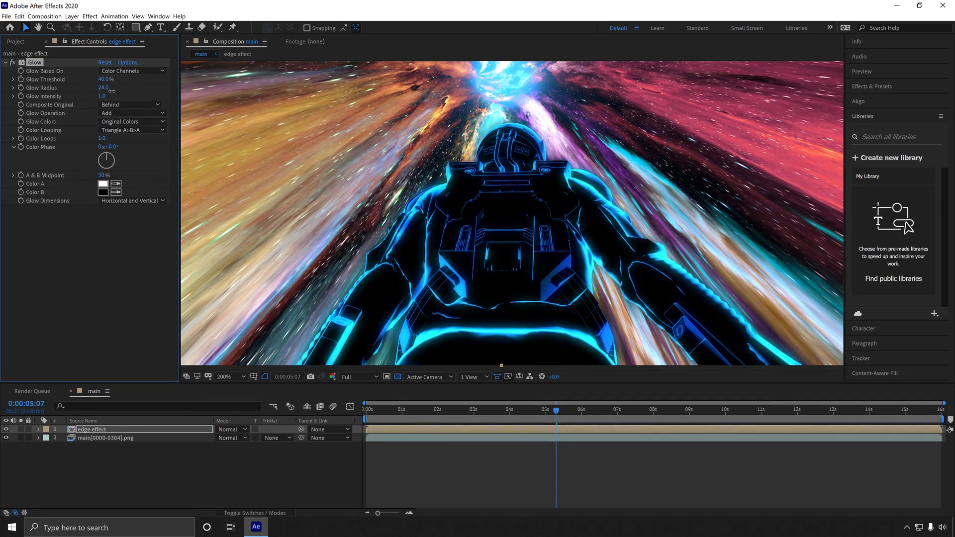
{"action": "left_click", "coordinate": [232, 431]}
{"action": "left_click", "coordinate": [251, 147]}
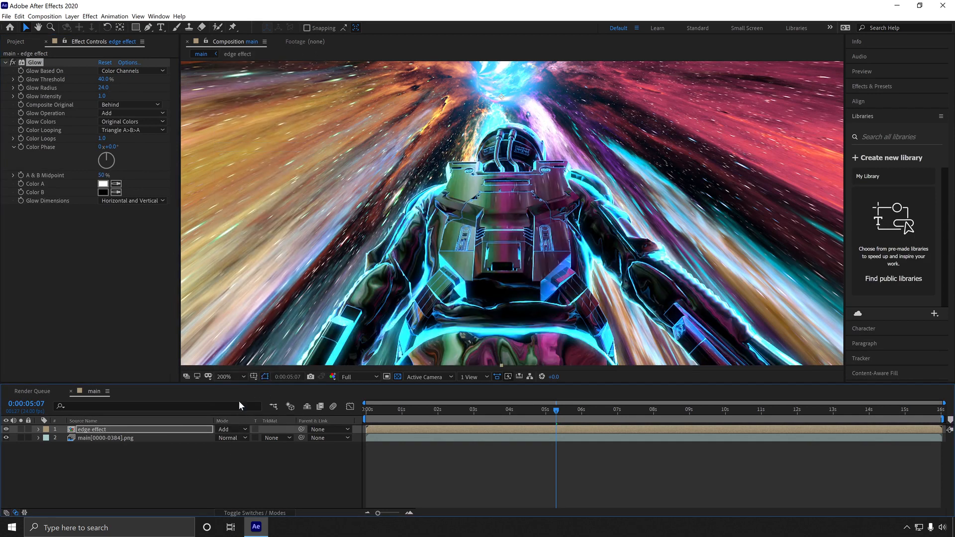
{"action": "left_click", "coordinate": [232, 429]}
{"action": "left_click", "coordinate": [237, 170]}
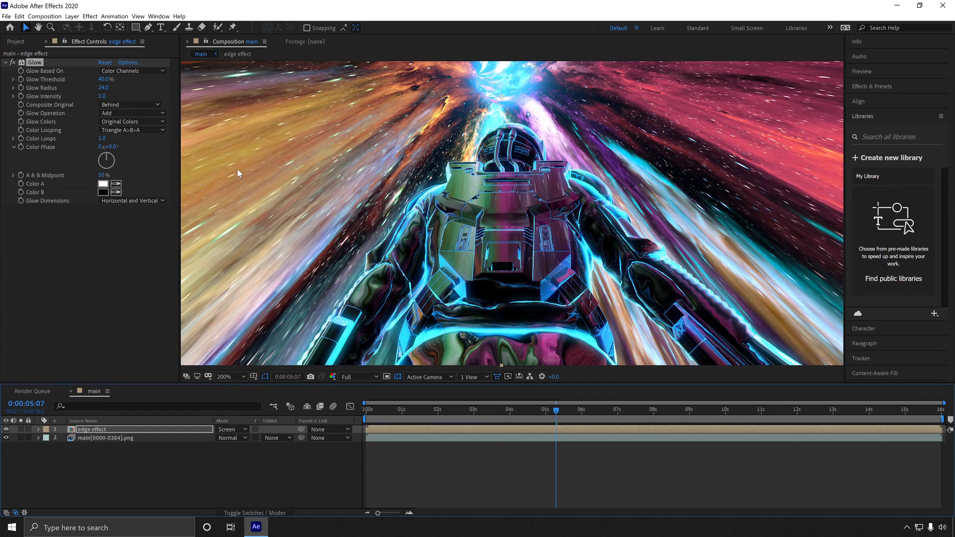
Step: Toggle the edge effect layer's visibility to compare the astronaut with and without the glow, both close up and full frame
{"action": "scroll", "coordinate": [478, 201], "scroll_direction": "down", "scroll_amount": 1}
{"action": "left_click_drag", "start_coordinate": [468, 249], "coordinate": [474, 266]}
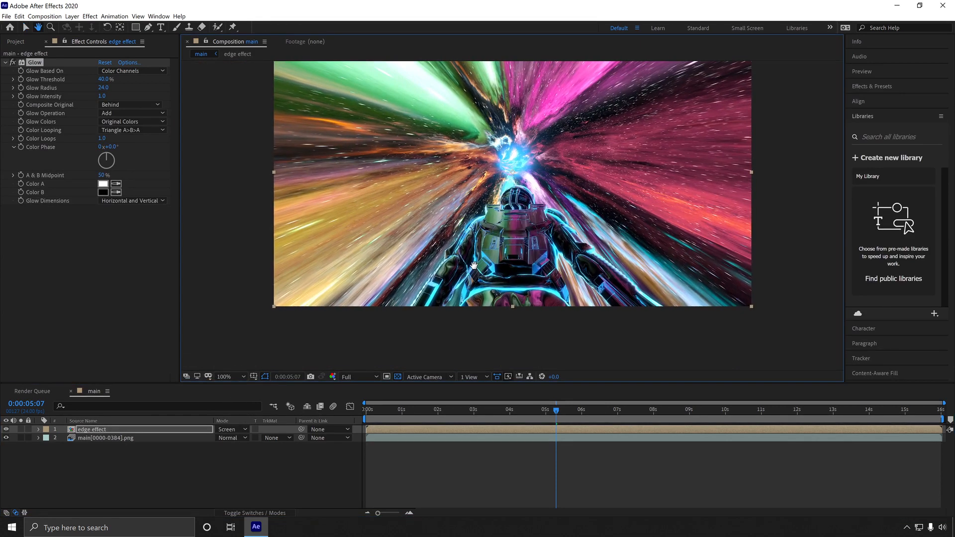
{"action": "left_click", "coordinate": [6, 429]}
{"action": "left_click", "coordinate": [7, 430]}
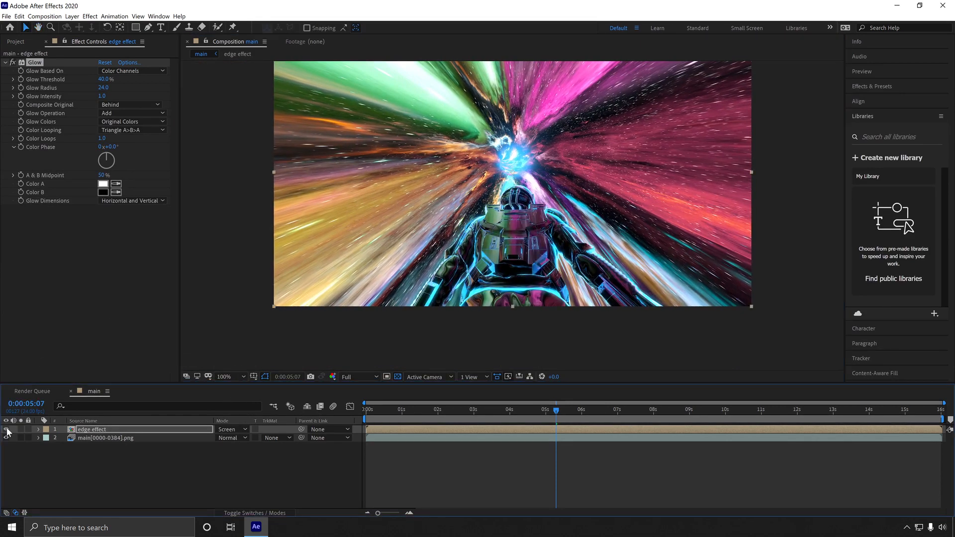
{"action": "left_click", "coordinate": [6, 429]}
{"action": "left_click", "coordinate": [7, 429]}
{"action": "scroll", "coordinate": [417, 326], "scroll_direction": "up", "scroll_amount": 1}
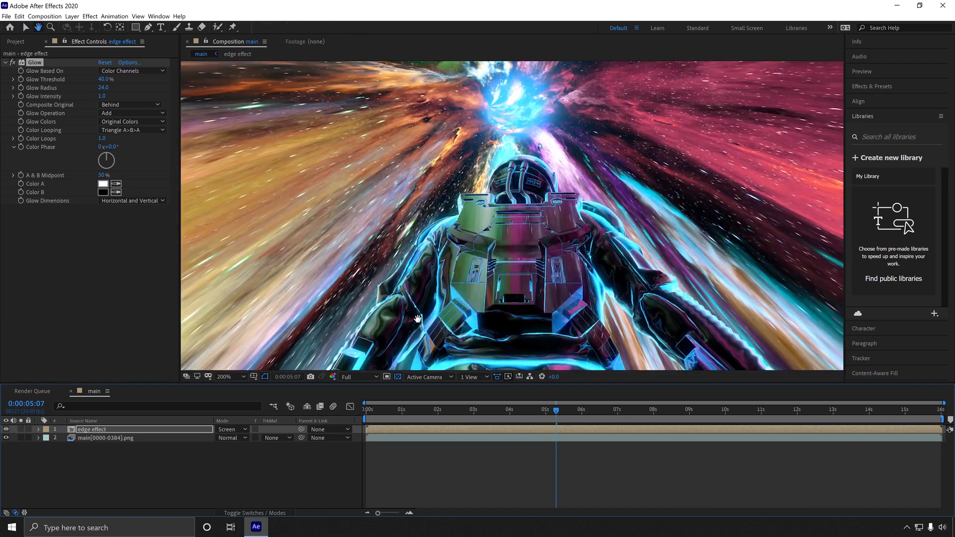
{"action": "left_click_drag", "start_coordinate": [417, 326], "coordinate": [425, 234]}
{"action": "left_click", "coordinate": [7, 430]}
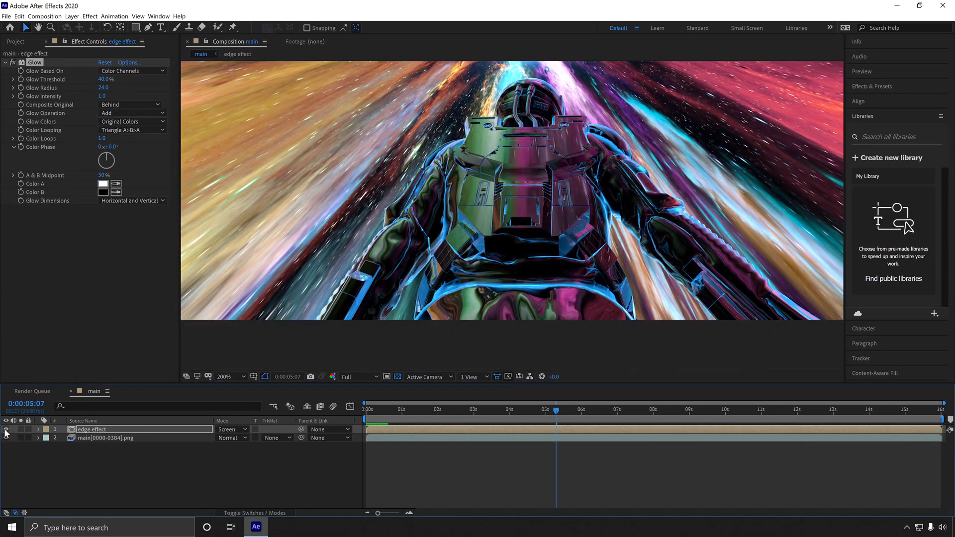
{"action": "left_click", "coordinate": [6, 430]}
{"action": "left_click", "coordinate": [7, 429]}
{"action": "left_click", "coordinate": [6, 429]}
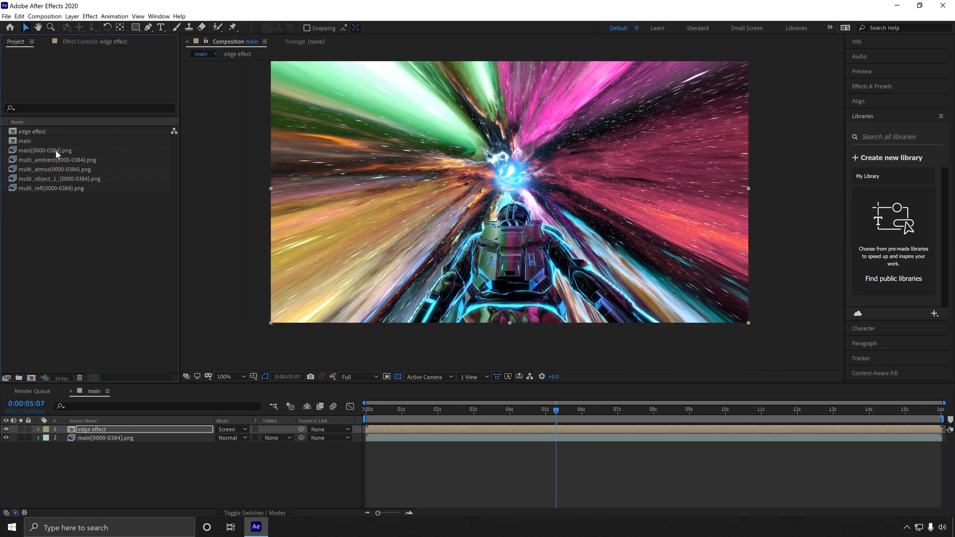
Step: Add main[0000-0384].png above the edge effect layer and matte it with multi_object_1_[0000-0384].png as a Luma Matte
{"action": "left_click_drag", "start_coordinate": [55, 151], "coordinate": [134, 428]}
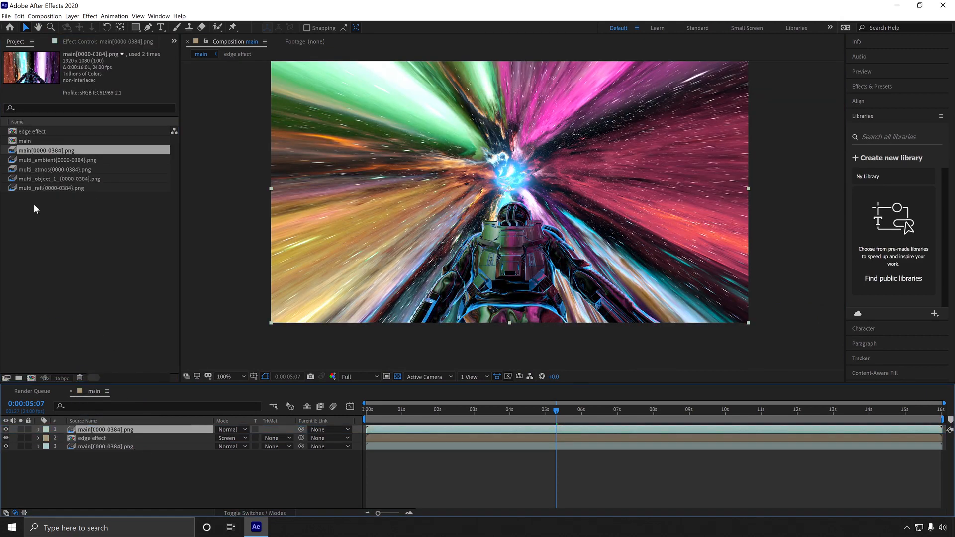
{"action": "left_click", "coordinate": [33, 188]}
{"action": "left_click_drag", "start_coordinate": [34, 179], "coordinate": [154, 431]}
{"action": "left_click", "coordinate": [277, 439]}
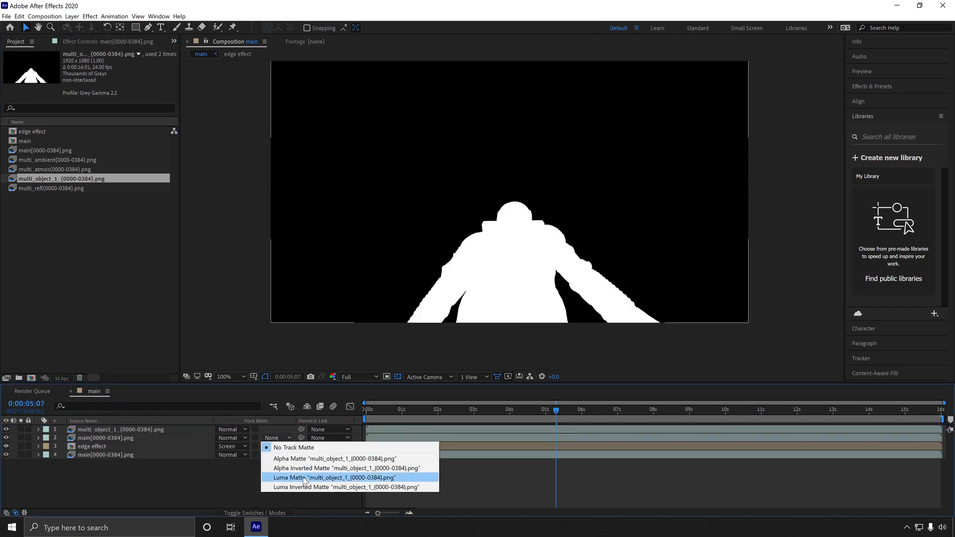
{"action": "left_click", "coordinate": [305, 478]}
Step: Pre-compose the upper main[0000-0384].png layer and its multi_object_1 matte as "astro pre 1", moving all attributes into the new composition
{"action": "right_click", "coordinate": [118, 439]}
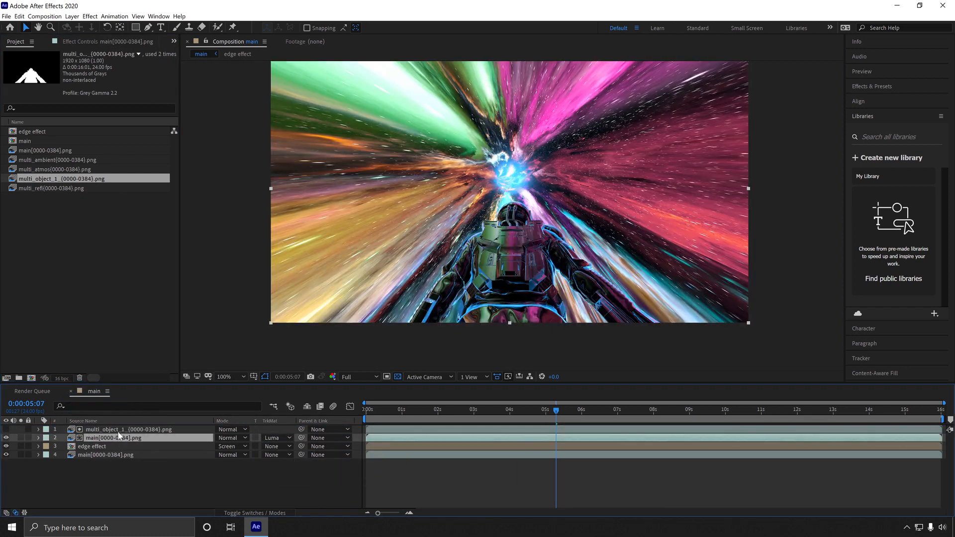
{"action": "left_click", "coordinate": [98, 429]}
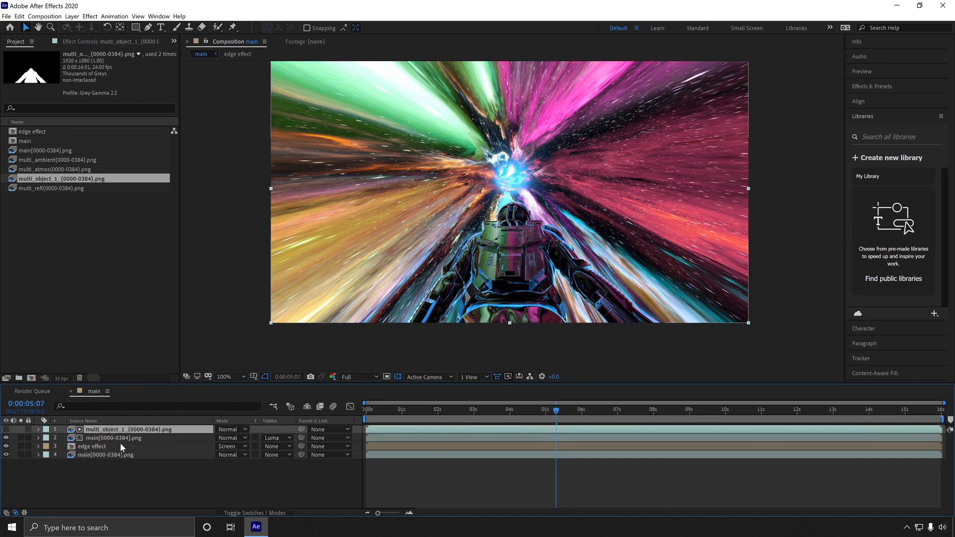
{"action": "left_click", "coordinate": [121, 444], "text": "ctrl"}
{"action": "right_click", "coordinate": [121, 441]}
{"action": "left_click", "coordinate": [104, 429]}
{"action": "left_click", "coordinate": [119, 440], "text": "ctrl"}
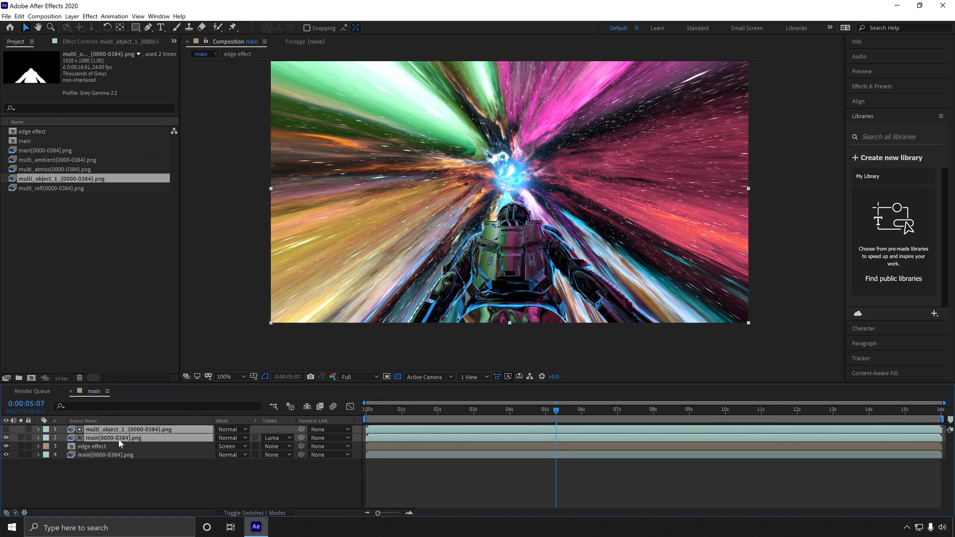
{"action": "right_click", "coordinate": [120, 439]}
{"action": "left_click", "coordinate": [152, 394]}
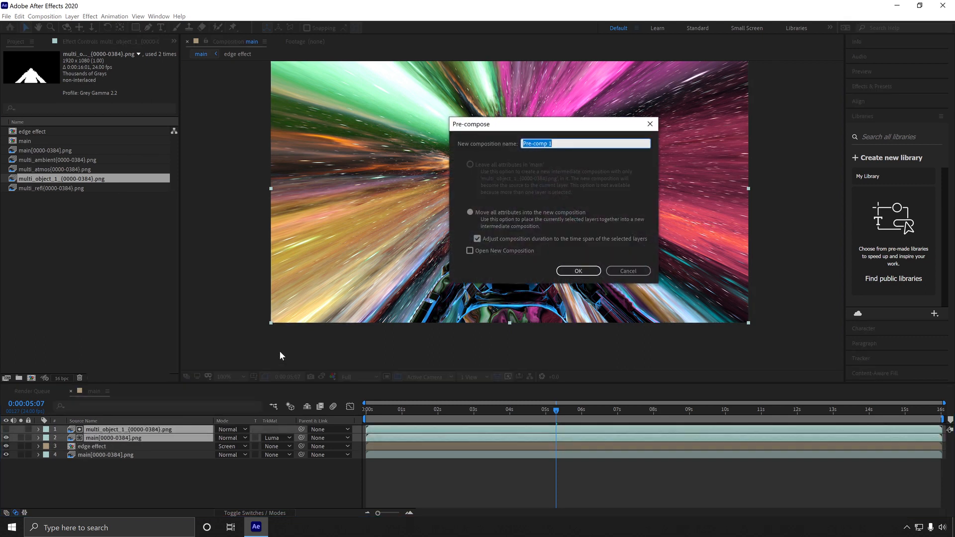
{"action": "type", "text": "astro pre"}
{"action": "key", "text": "Return"}
Step: Move the edge effect layer above astro pre 1 and hide it
{"action": "left_click", "coordinate": [100, 438]}
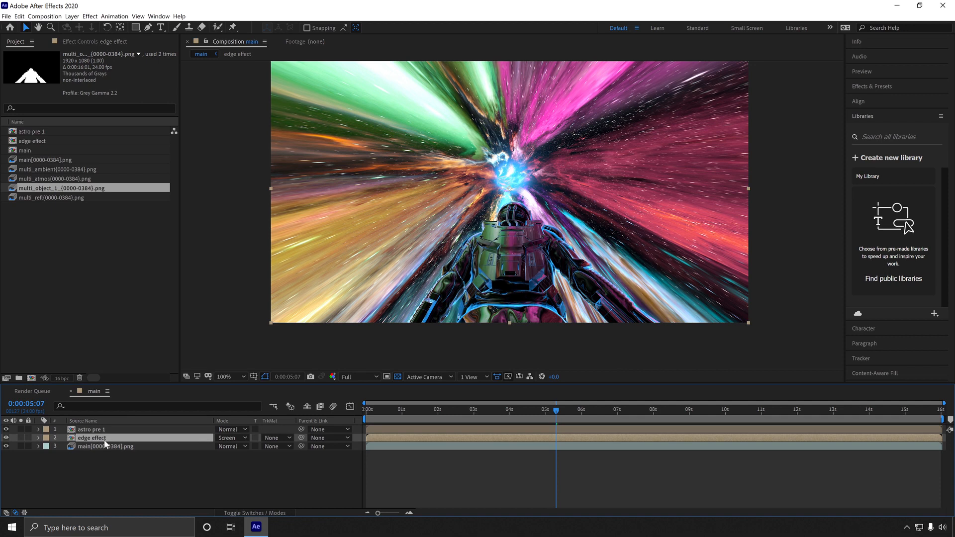
{"action": "left_click_drag", "start_coordinate": [104, 440], "coordinate": [102, 427]}
{"action": "left_click", "coordinate": [6, 429]}
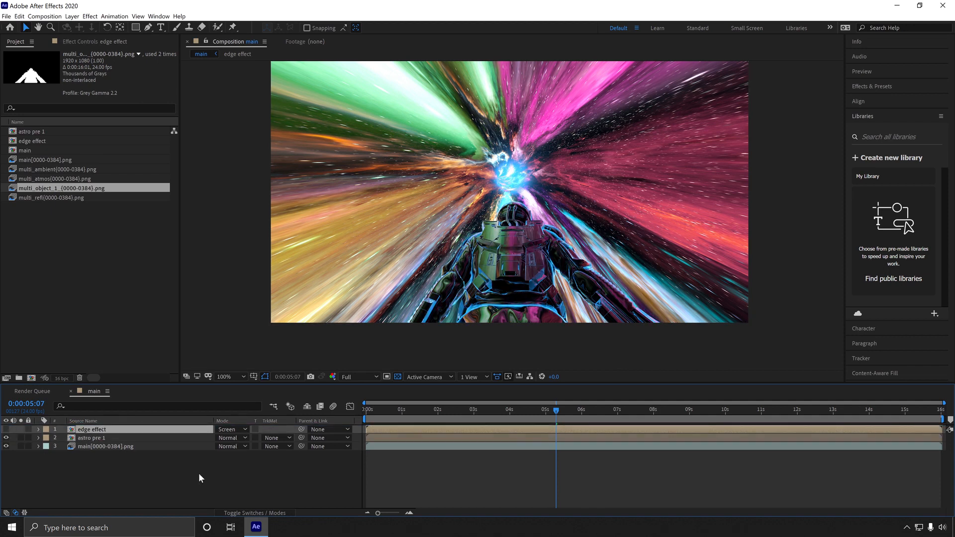
Step: Duplicate the astro pre 1 layer and apply Fast Box Blur with a Blur Radius of 30 to the lower copy
{"action": "left_click", "coordinate": [136, 438]}
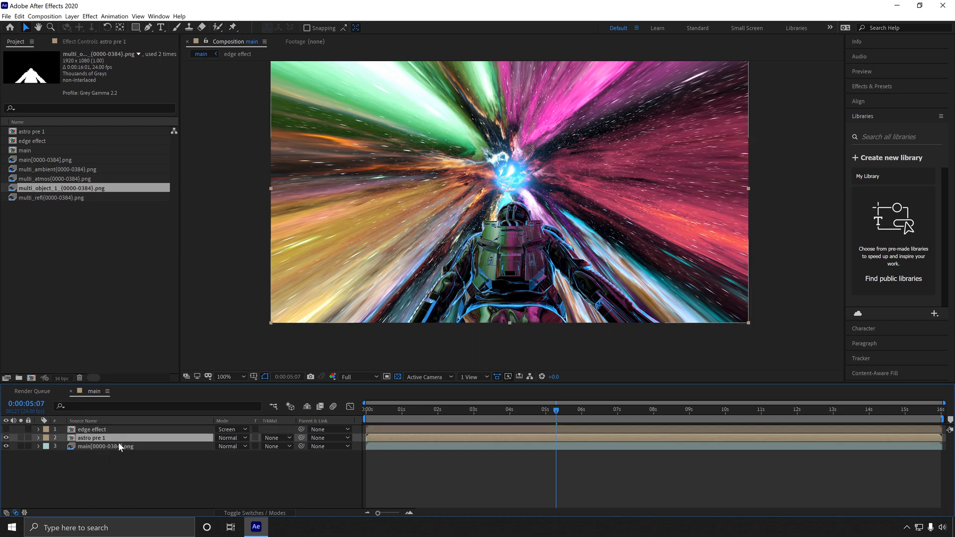
{"action": "key", "text": "ctrl+d"}
{"action": "left_click", "coordinate": [106, 446]}
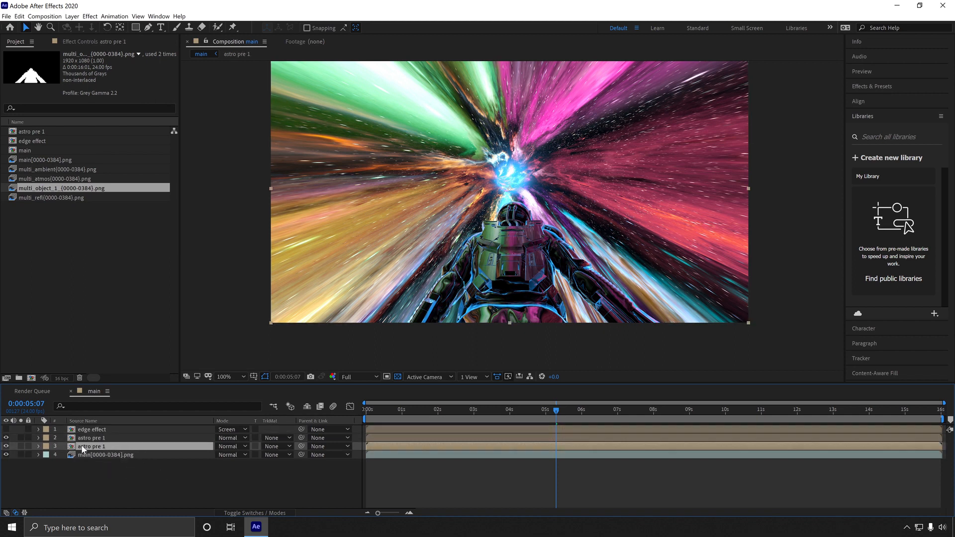
{"action": "right_click", "coordinate": [84, 448]}
{"action": "mouse_move", "coordinate": [127, 331]}
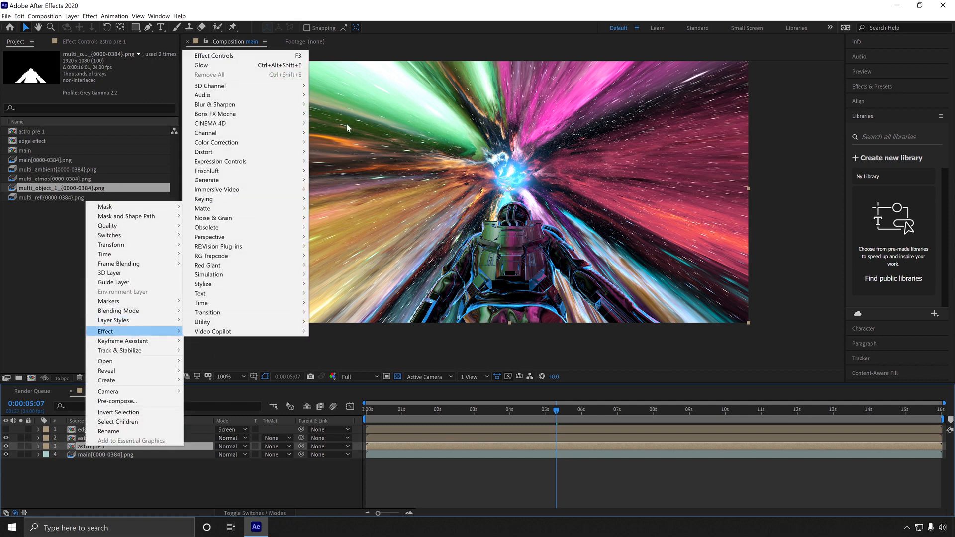
{"action": "mouse_move", "coordinate": [244, 103]}
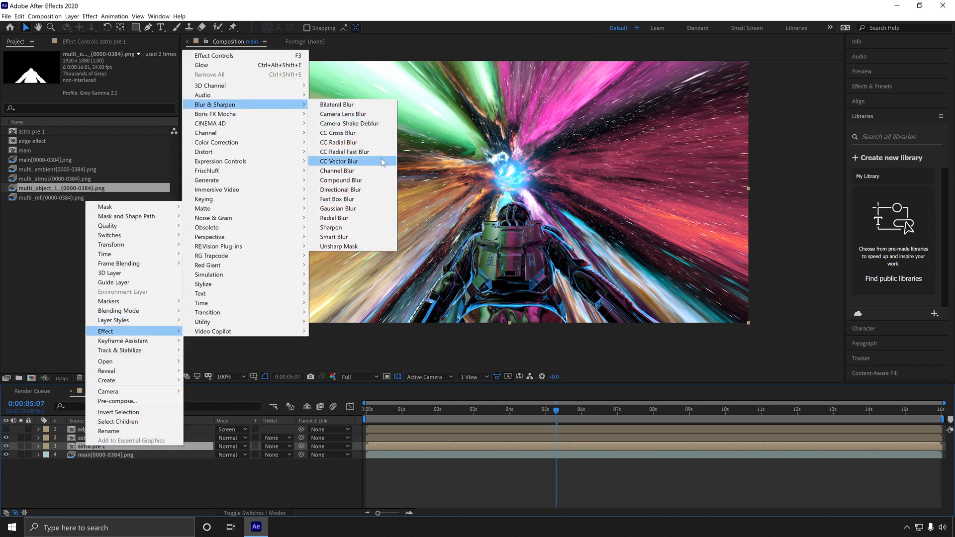
{"action": "left_click", "coordinate": [332, 200]}
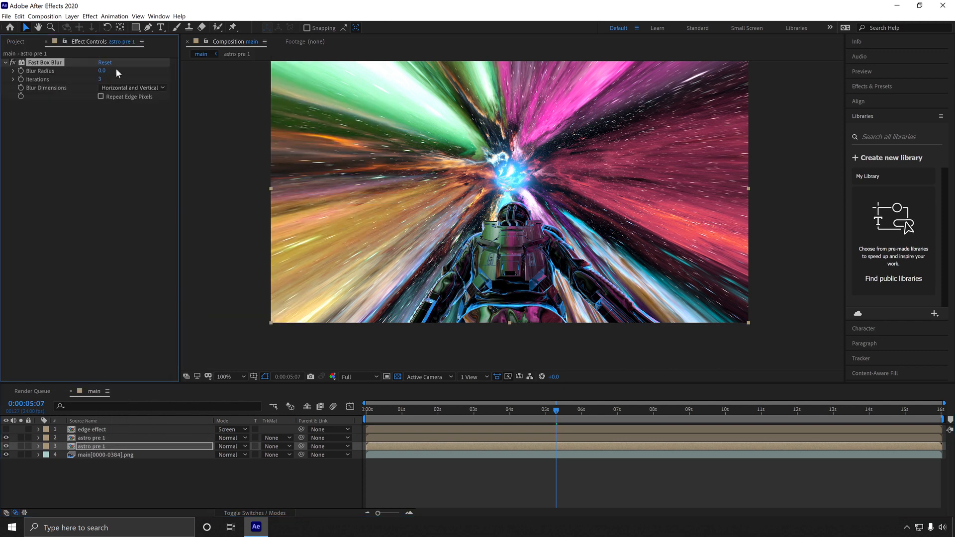
{"action": "left_click_drag", "start_coordinate": [108, 71], "coordinate": [117, 71]}
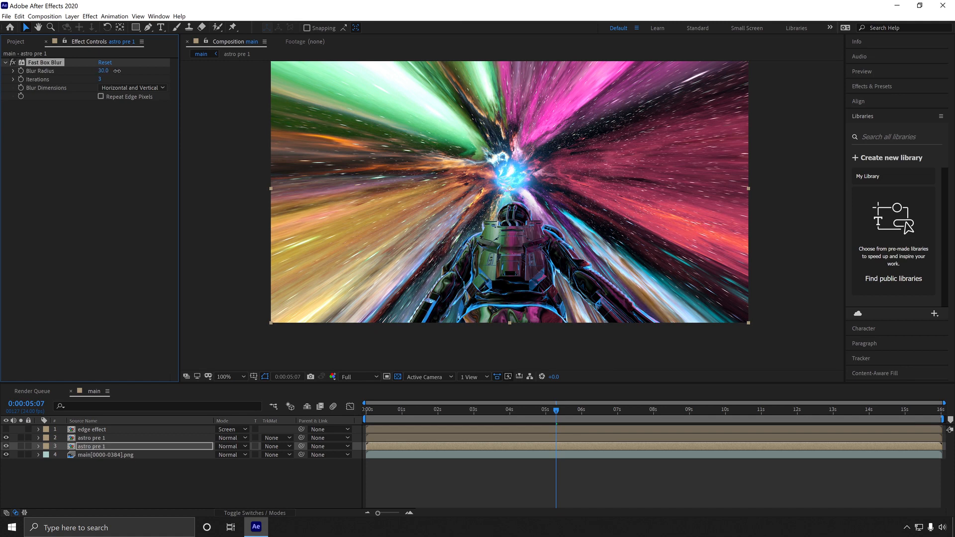
Step: Set the blending mode of the lower, blurred astro pre 1 layer to Add
{"action": "left_click", "coordinate": [114, 446]}
{"action": "left_click", "coordinate": [234, 446]}
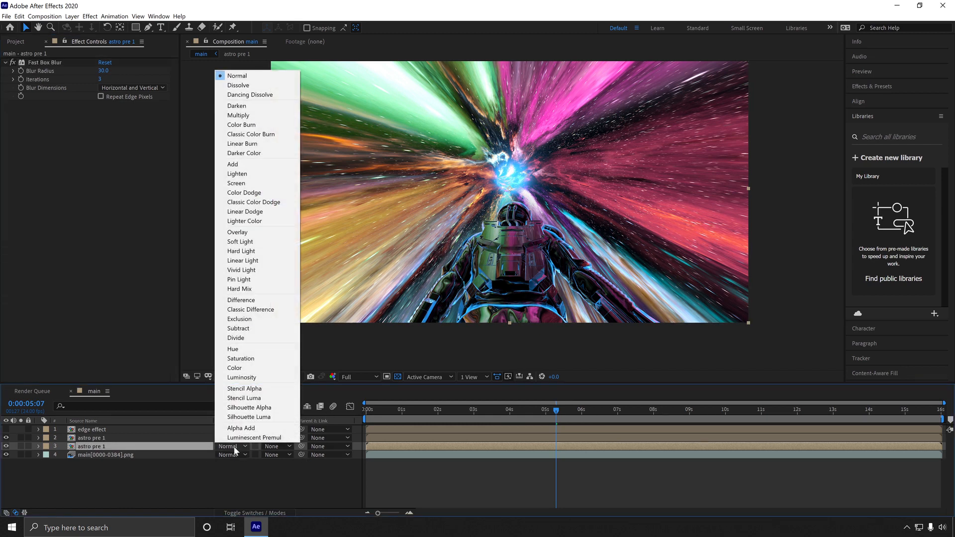
{"action": "left_click", "coordinate": [248, 167]}
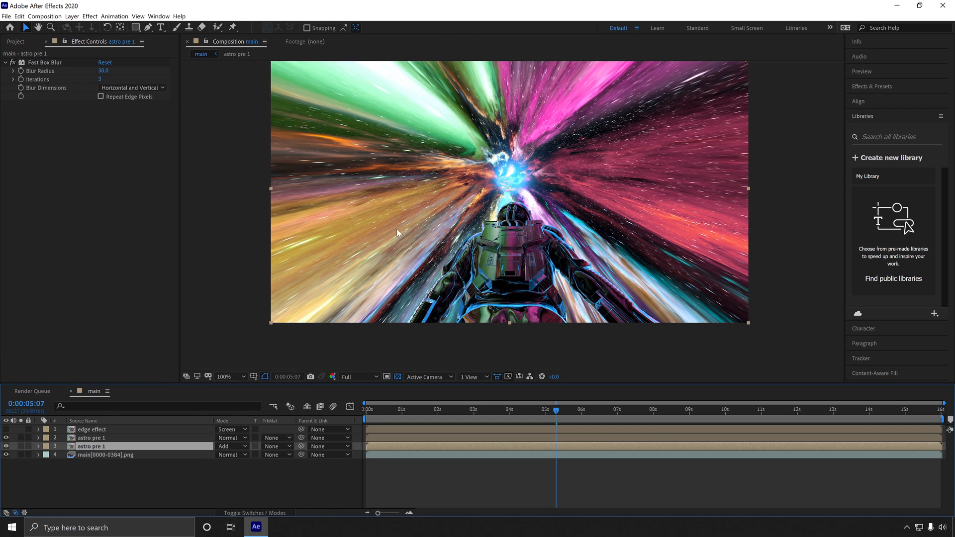
Step: Toggle the blurred astro pre 1 layer's visibility to examine its light wrap around the astronaut close up
{"action": "scroll", "coordinate": [508, 229], "scroll_direction": "up", "scroll_amount": 1}
{"action": "left_click_drag", "start_coordinate": [494, 315], "coordinate": [498, 204]}
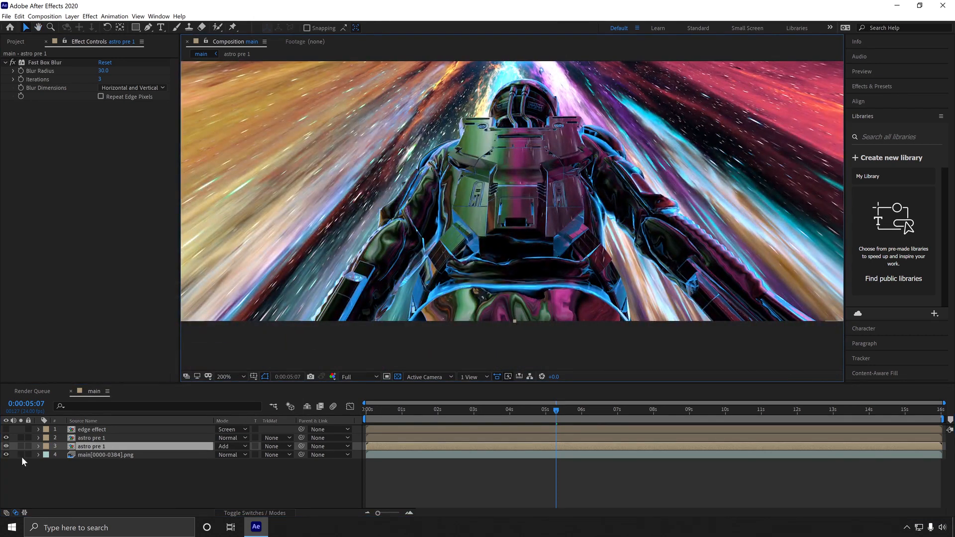
{"action": "left_click", "coordinate": [6, 447]}
{"action": "left_click", "coordinate": [6, 447]}
{"action": "left_click", "coordinate": [6, 446]}
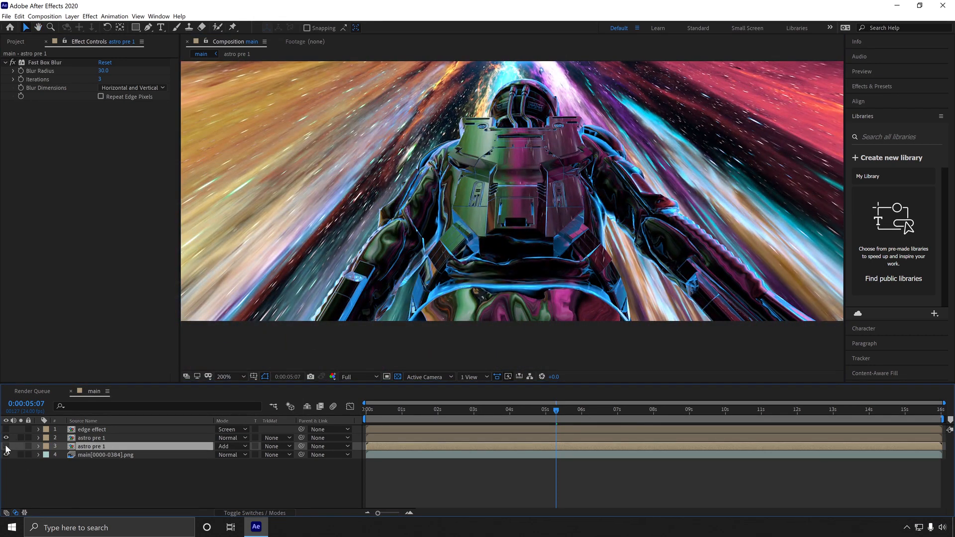
{"action": "left_click", "coordinate": [6, 446]}
{"action": "left_click", "coordinate": [6, 446]}
{"action": "left_click", "coordinate": [6, 447]}
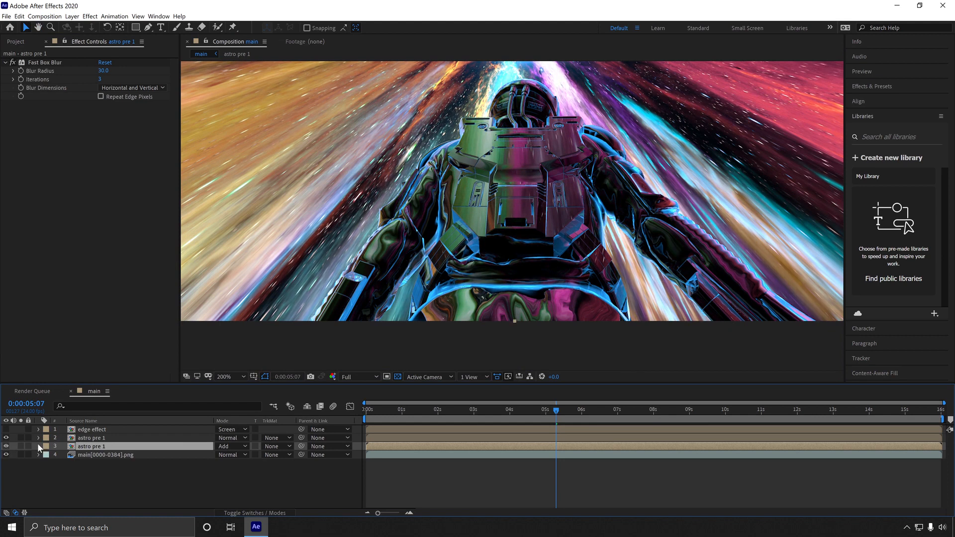
Step: Make the edge effect layer visible again and check the composite at several frames along the timeline
{"action": "left_click", "coordinate": [84, 429]}
{"action": "left_click", "coordinate": [6, 431]}
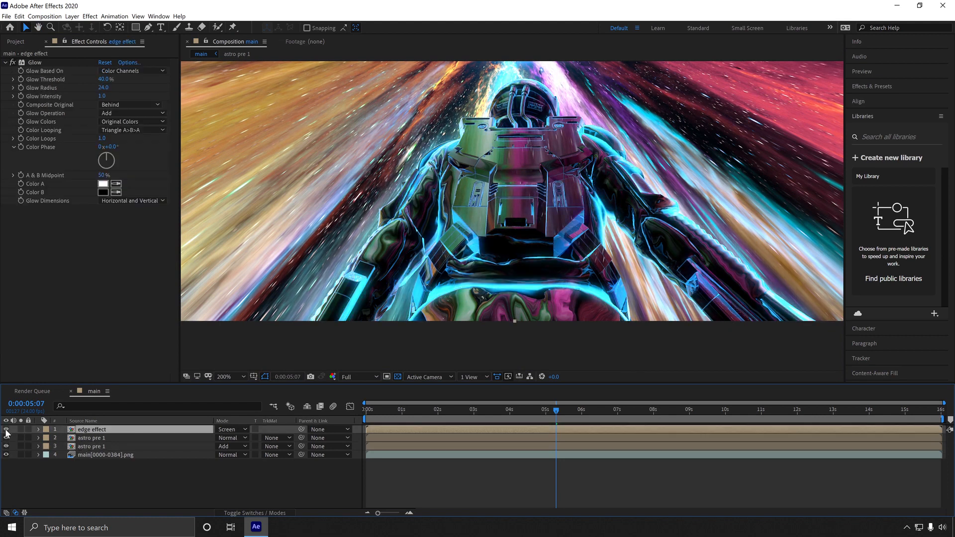
{"action": "scroll", "coordinate": [459, 218], "scroll_direction": "down", "scroll_amount": 1}
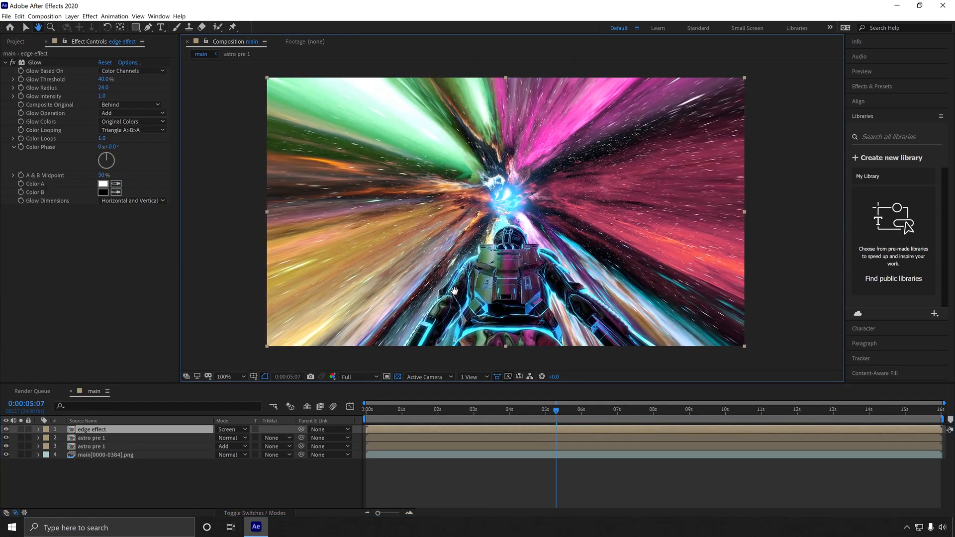
{"action": "left_click", "coordinate": [602, 410]}
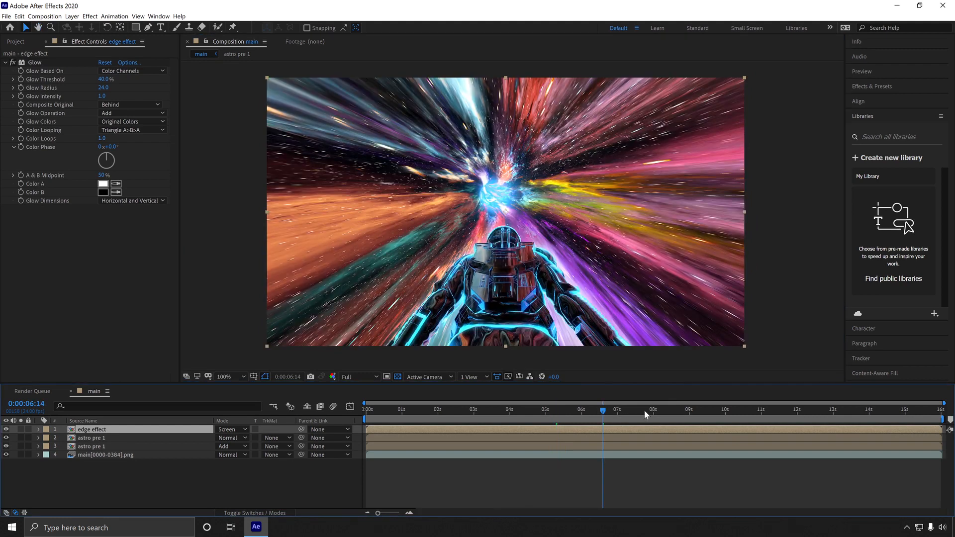
{"action": "left_click", "coordinate": [644, 410]}
{"action": "left_click_drag", "start_coordinate": [657, 410], "coordinate": [751, 408]}
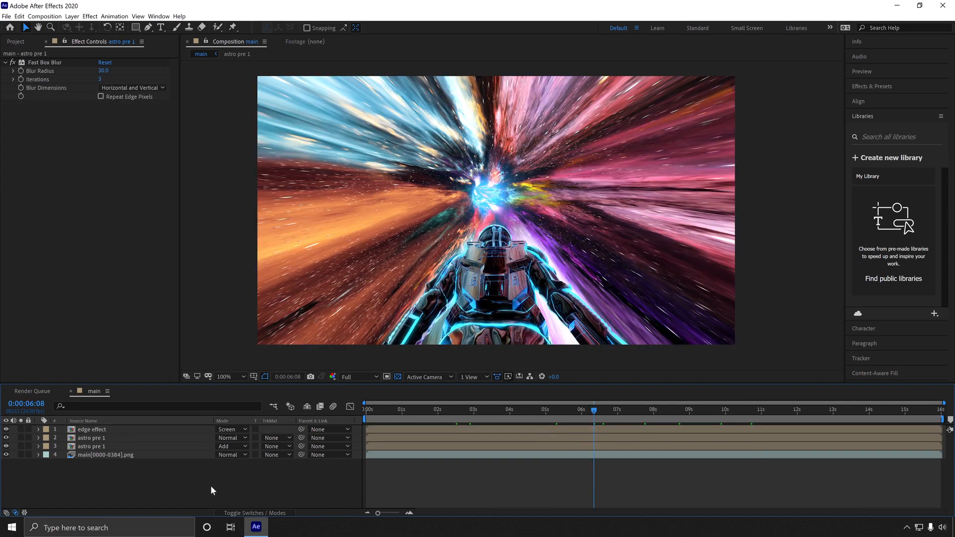
Step: Create an adjustment layer above all layers in the main composition and apply the Lumetri Color effect to it
{"action": "right_click", "coordinate": [155, 478]}
{"action": "mouse_move", "coordinate": [226, 392]}
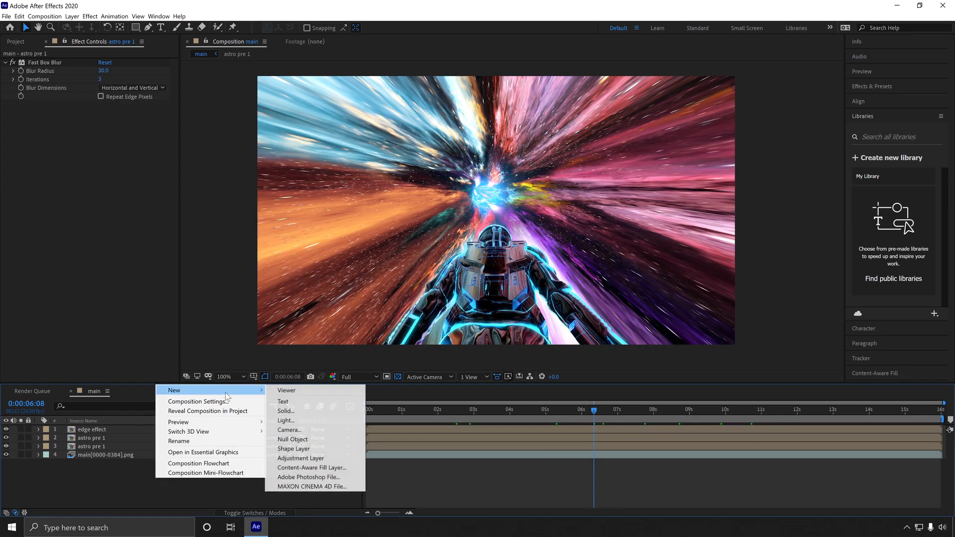
{"action": "left_click", "coordinate": [307, 458]}
{"action": "right_click", "coordinate": [87, 429]}
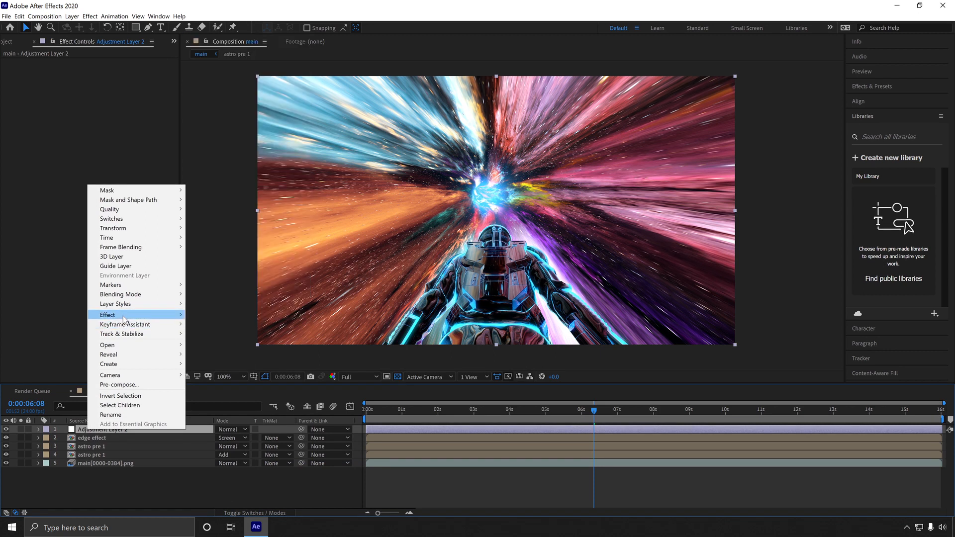
{"action": "mouse_move", "coordinate": [124, 320]}
{"action": "mouse_move", "coordinate": [249, 126]}
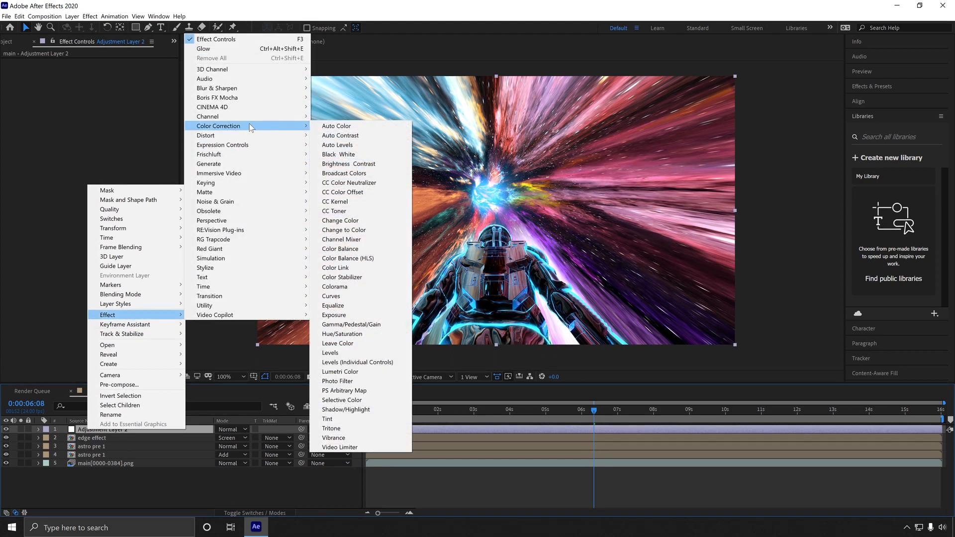
{"action": "left_click", "coordinate": [339, 372]}
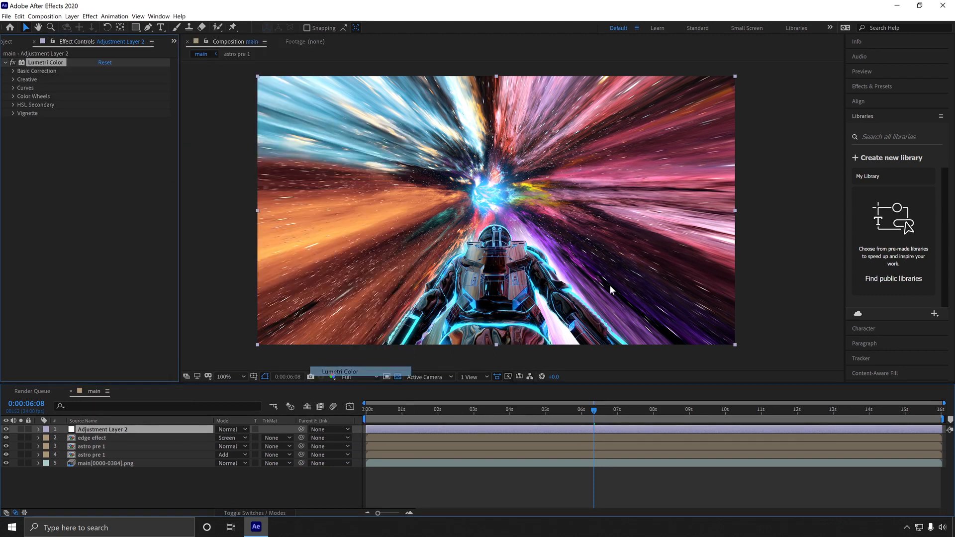
Step: Set the Lumetri Color Temperature to 25 in the Basic Correction settings of the adjustment layer
{"action": "scroll", "coordinate": [499, 199], "scroll_direction": "up", "scroll_amount": 1}
{"action": "key", "text": "h"}
{"action": "left_click_drag", "start_coordinate": [448, 268], "coordinate": [520, 202]}
{"action": "key", "text": "v"}
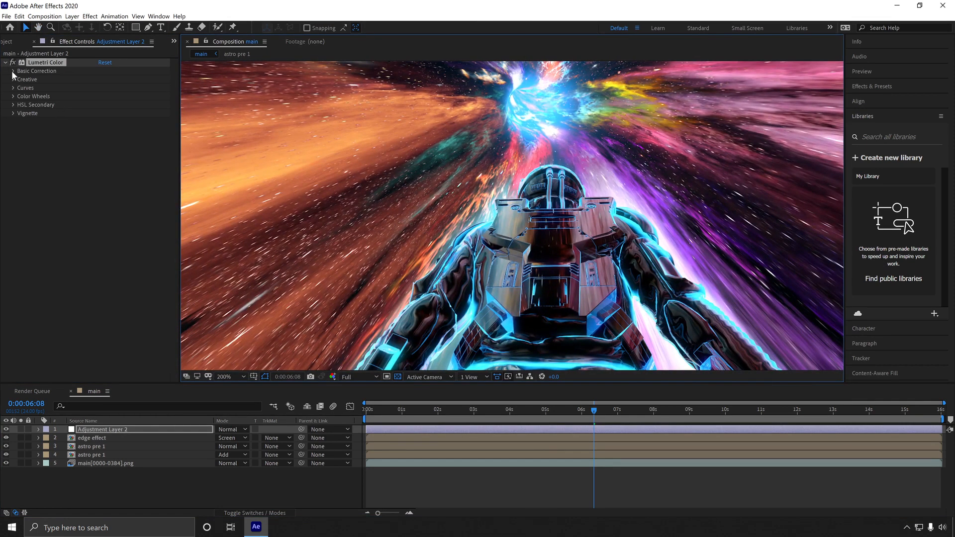
{"action": "left_click", "coordinate": [12, 71]}
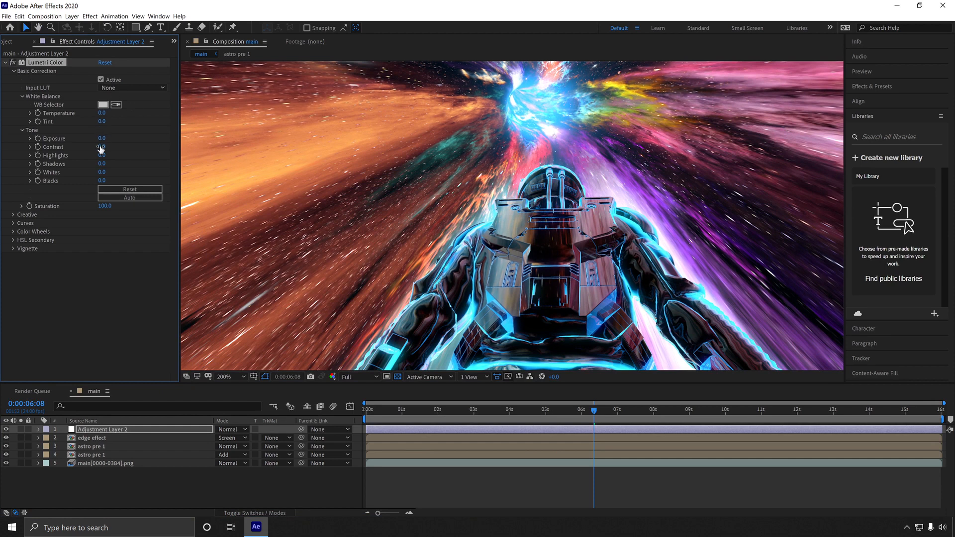
{"action": "key", "text": "space"}
{"action": "left_click_drag", "start_coordinate": [517, 232], "coordinate": [463, 216]}
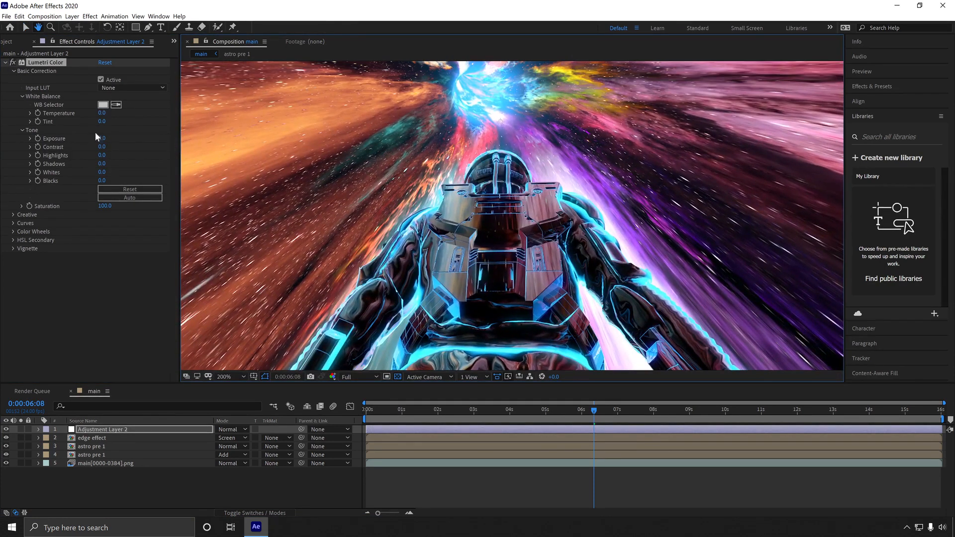
{"action": "scroll", "coordinate": [455, 157], "scroll_direction": "down", "scroll_amount": 1}
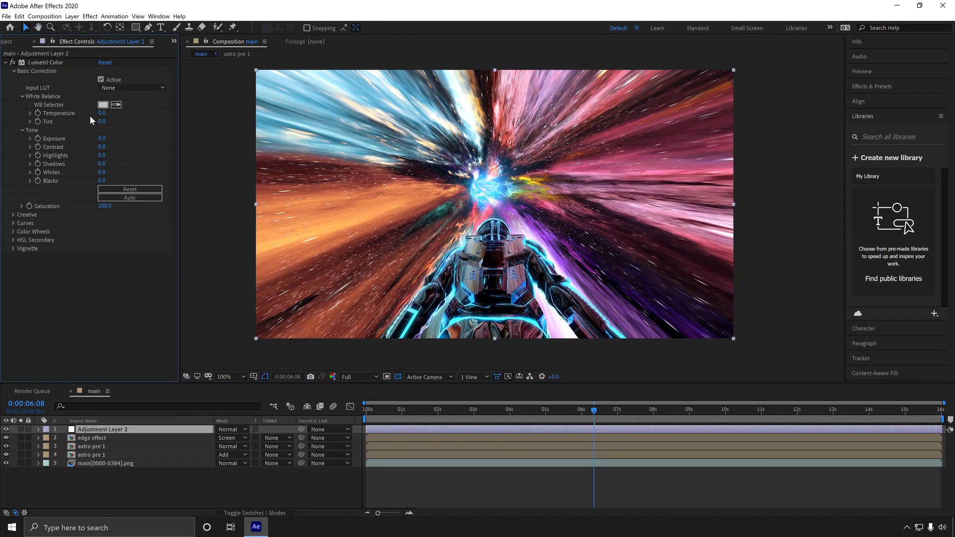
{"action": "left_click", "coordinate": [102, 113]}
{"action": "type", "text": "25"}
{"action": "key", "text": "Return"}
Step: Try a Tint of -49 and an Exposure of 2.6 in Lumetri's Basic Correction, undoing each change
{"action": "left_click_drag", "start_coordinate": [419, 152], "coordinate": [418, 161]}
{"action": "left_click_drag", "start_coordinate": [102, 125], "coordinate": [79, 125]}
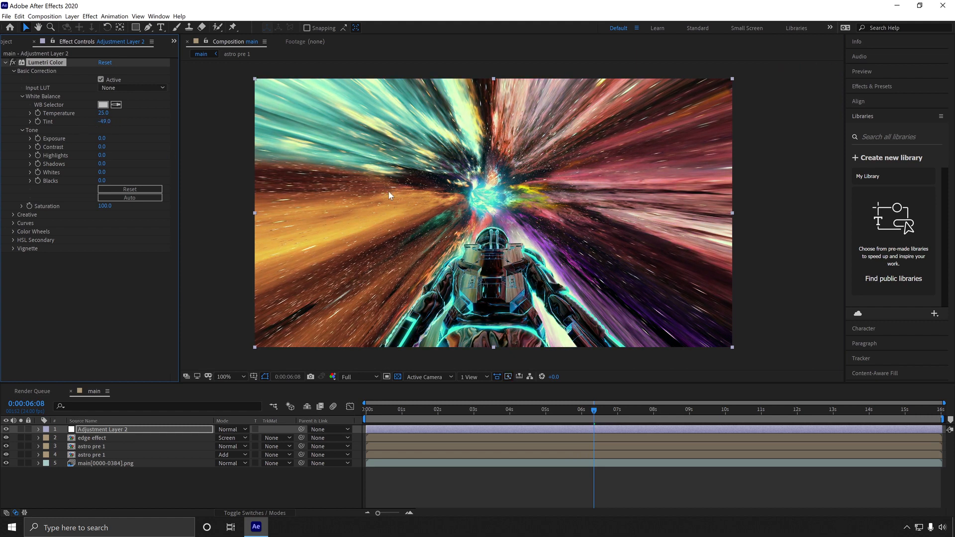
{"action": "key", "text": "ctrl+z"}
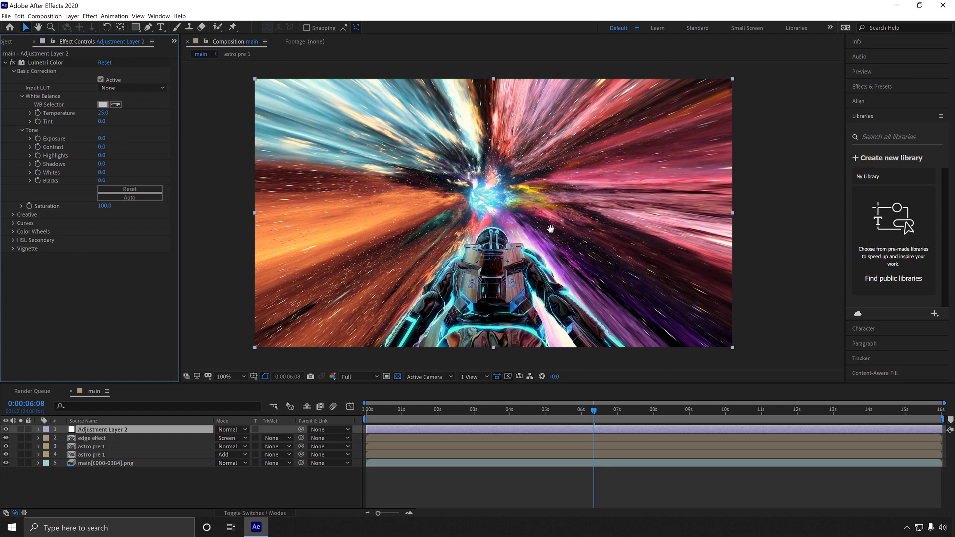
{"action": "left_click_drag", "start_coordinate": [551, 229], "coordinate": [550, 233]}
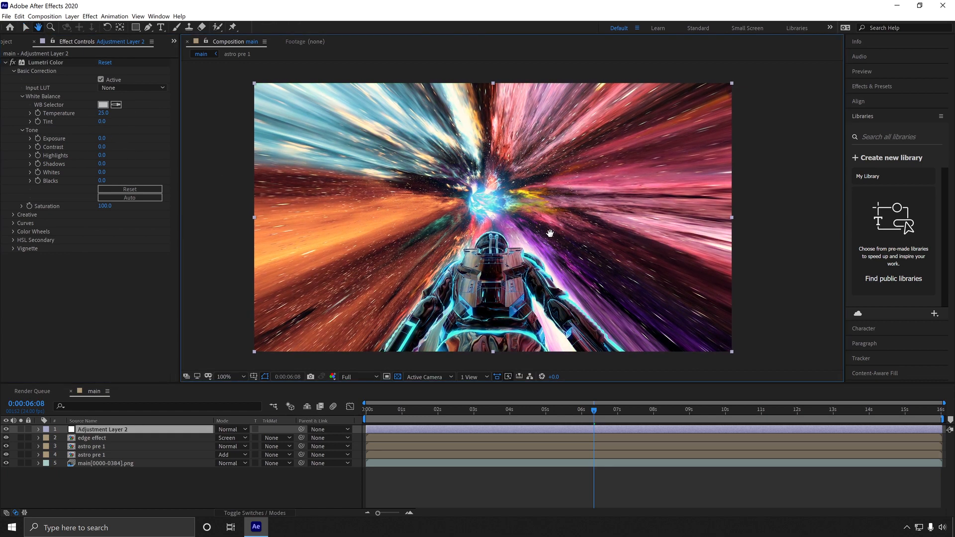
{"action": "left_click_drag", "start_coordinate": [102, 138], "coordinate": [118, 141]}
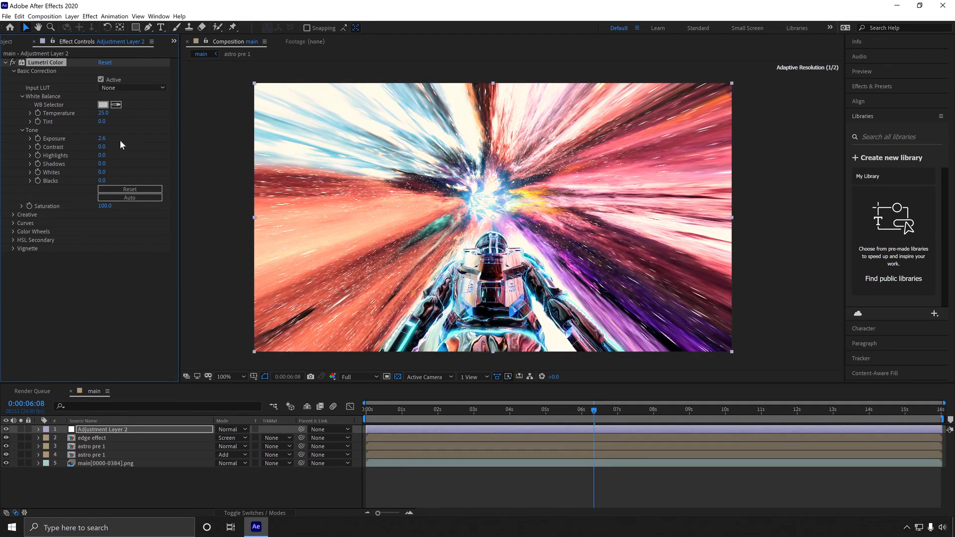
{"action": "key", "text": "ctrl+z"}
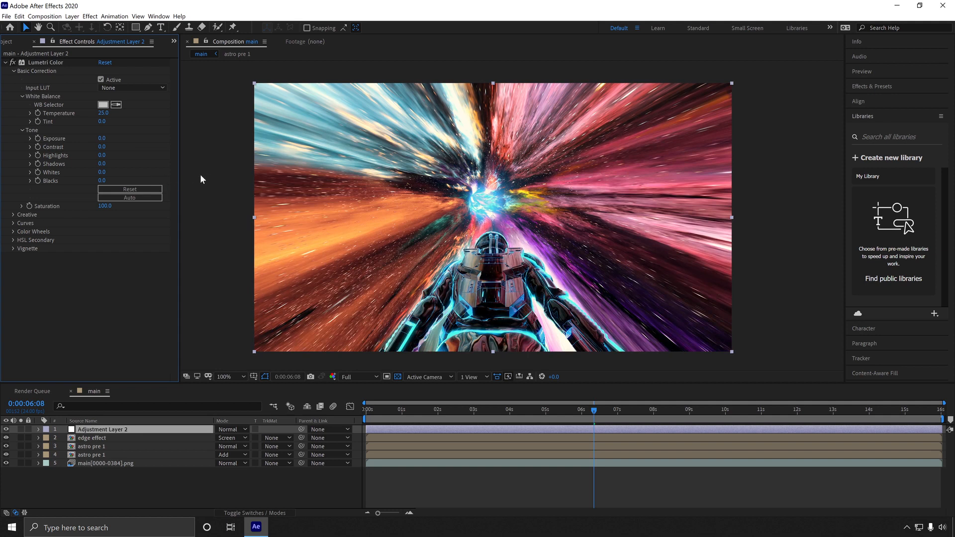
Step: Lower the Highlights to -20 in the Basic Correction tone settings
{"action": "left_click_drag", "start_coordinate": [101, 155], "coordinate": [68, 153]}
{"action": "left_click", "coordinate": [108, 156]}
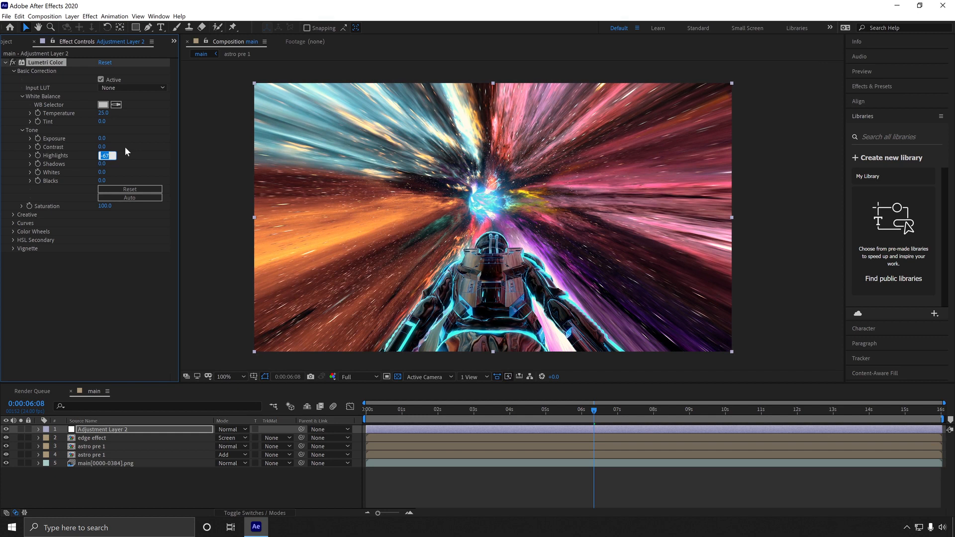
{"action": "type", "text": "-20"}
{"action": "key", "text": "Return"}
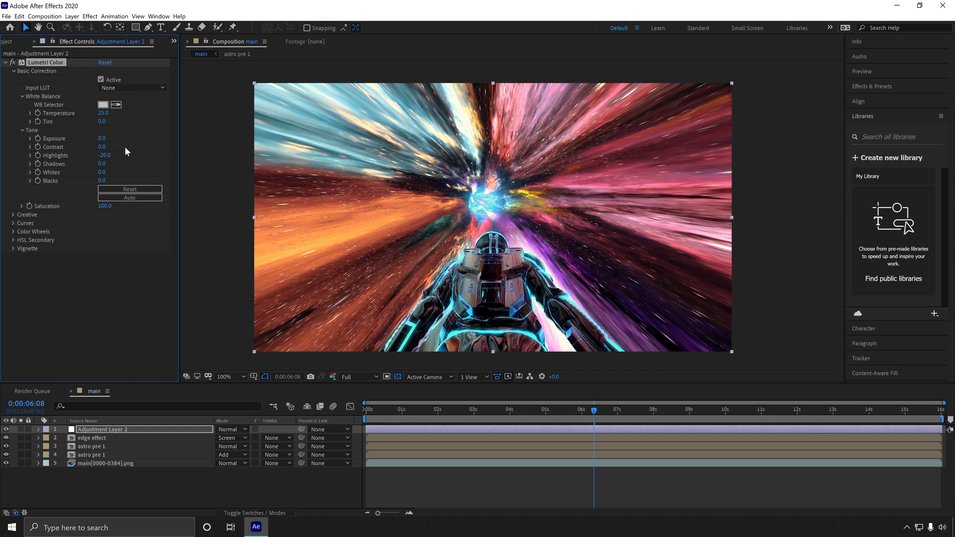
Step: In Lumetri's RGB Curves, shift the black point of the red curve slightly inward along the bottom edge
{"action": "left_click", "coordinate": [9, 61]}
{"action": "left_click", "coordinate": [13, 223]}
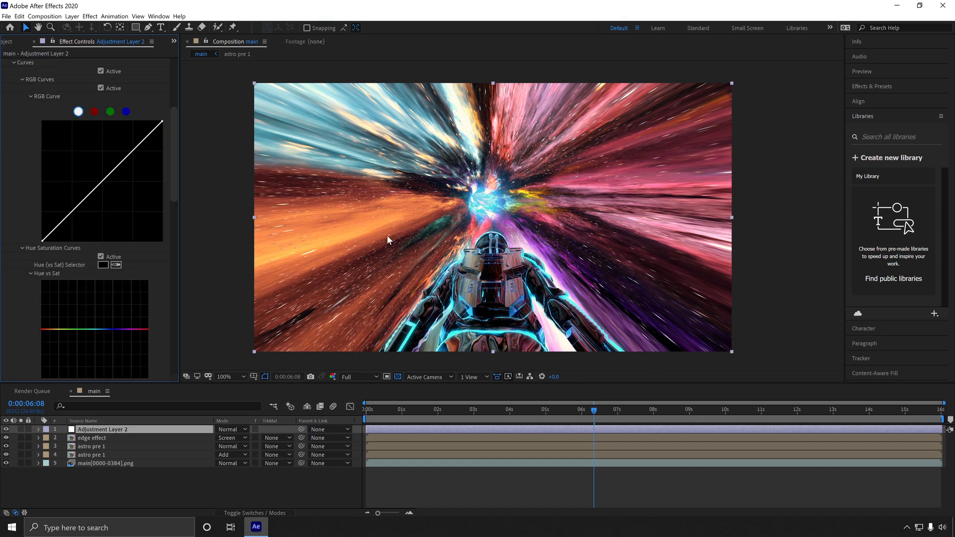
{"action": "scroll", "coordinate": [387, 235], "scroll_direction": "up", "scroll_amount": 1}
{"action": "left_click", "coordinate": [94, 112]}
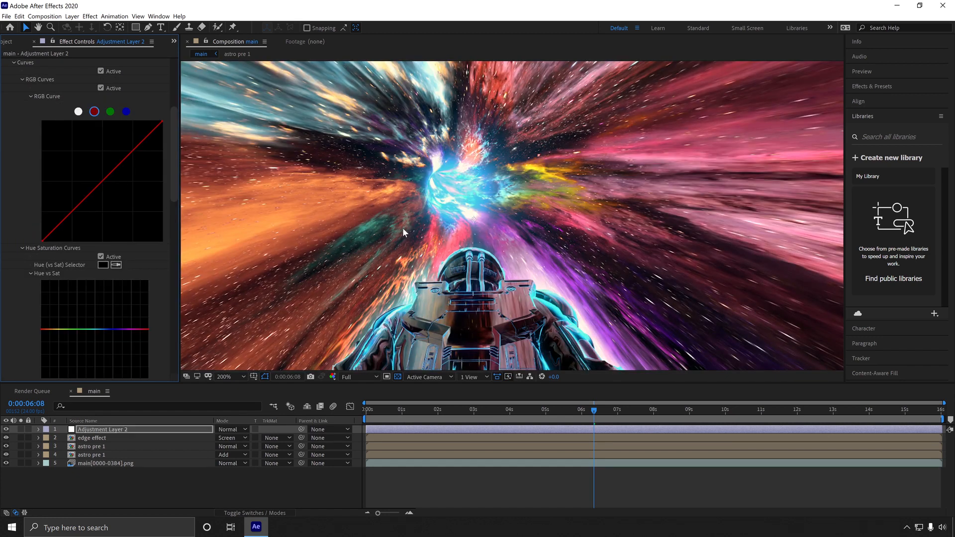
{"action": "scroll", "coordinate": [421, 257], "scroll_direction": "down", "scroll_amount": 1}
{"action": "left_click_drag", "start_coordinate": [421, 258], "coordinate": [440, 231]}
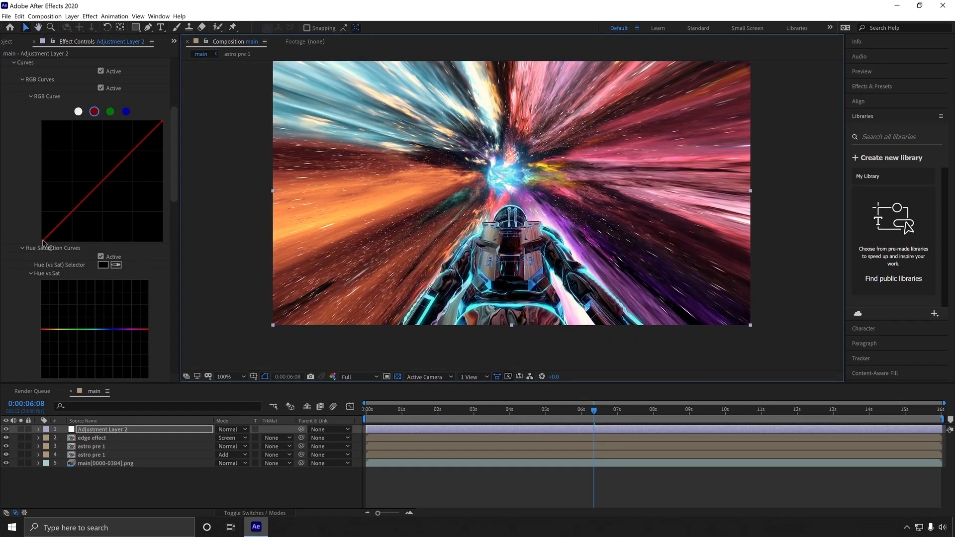
{"action": "left_click_drag", "start_coordinate": [42, 242], "coordinate": [48, 246]}
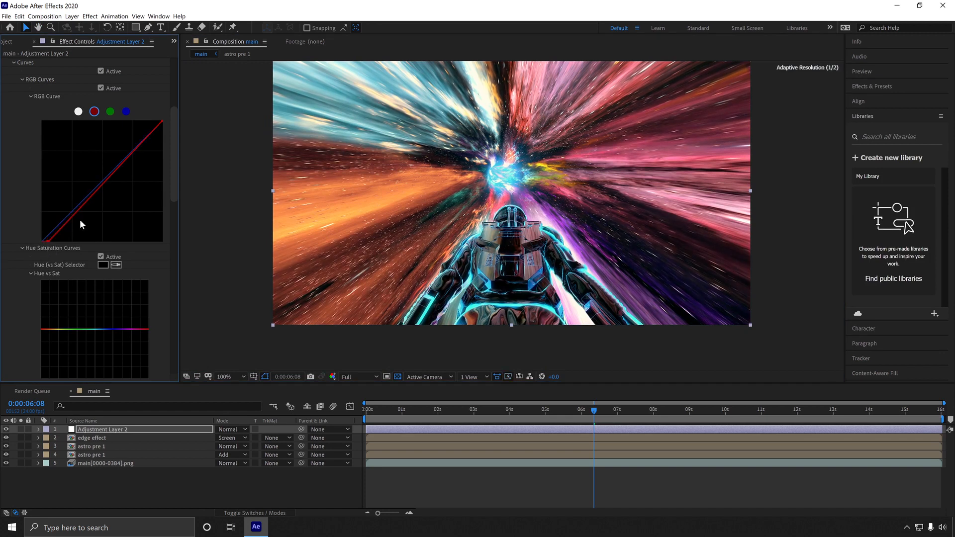
Step: Lift the black point of the green RGB curve slightly and display the blue curve
{"action": "left_click", "coordinate": [110, 112]}
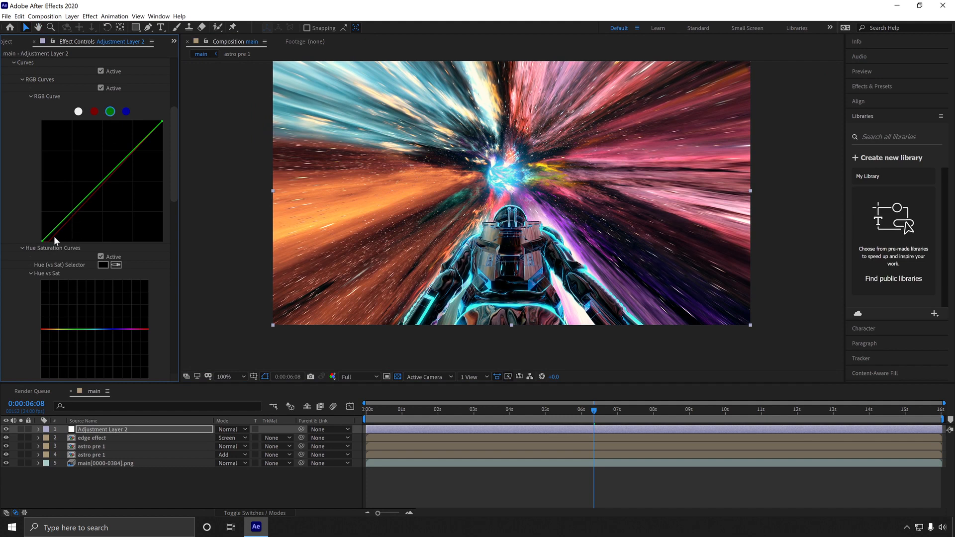
{"action": "mouse_move", "coordinate": [43, 242]}
{"action": "left_mouse_down"}
{"action": "mouse_move", "coordinate": [29, 236]}
{"action": "mouse_move", "coordinate": [37, 241]}
{"action": "left_mouse_up"}
{"action": "left_click", "coordinate": [126, 112]}
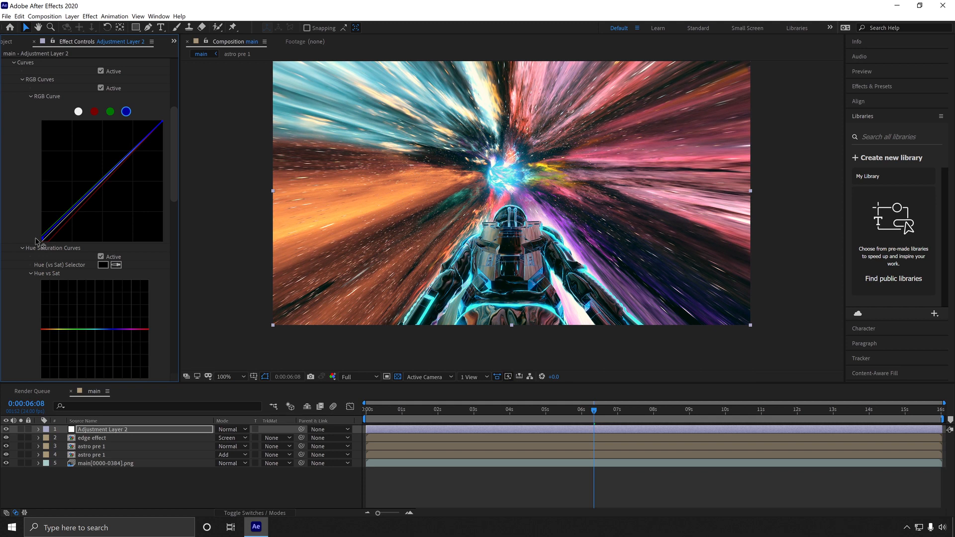
Step: Shape the master RGB curve with a raised highlight point, an anchored shadow point and lifted blacks, and check it at several frames
{"action": "left_click", "coordinate": [78, 111]}
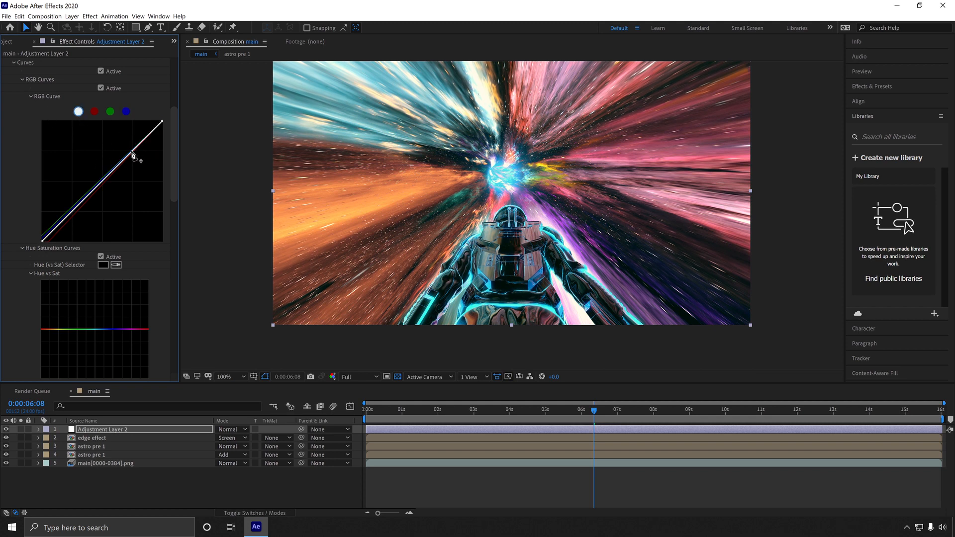
{"action": "left_click_drag", "start_coordinate": [133, 153], "coordinate": [130, 149]}
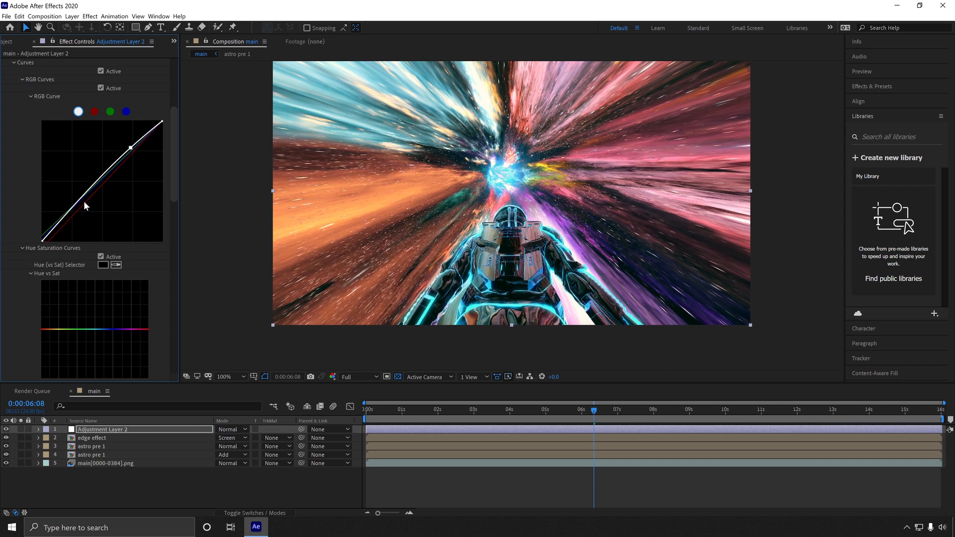
{"action": "left_click", "coordinate": [70, 212]}
{"action": "left_click_drag", "start_coordinate": [70, 213], "coordinate": [30, 238]}
{"action": "left_click", "coordinate": [641, 409]}
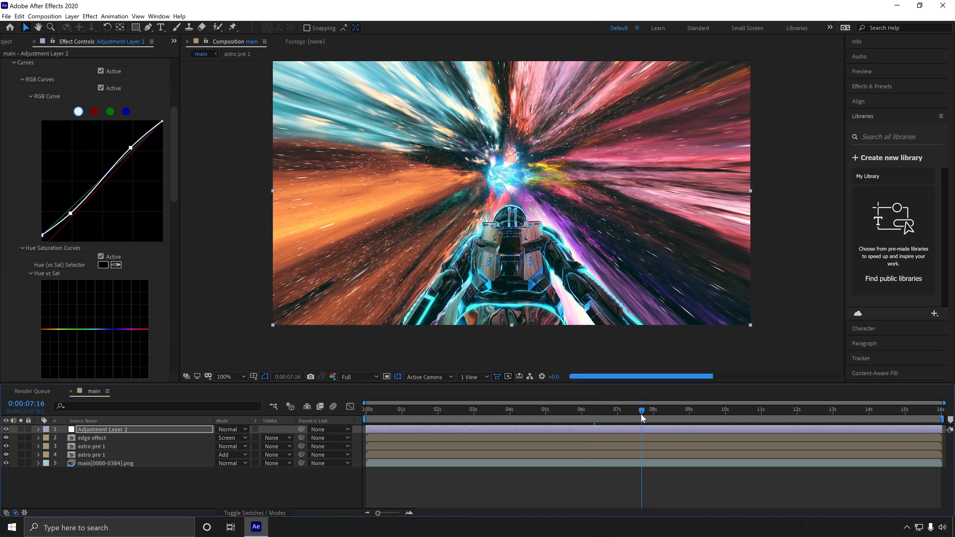
{"action": "left_click", "coordinate": [707, 409]}
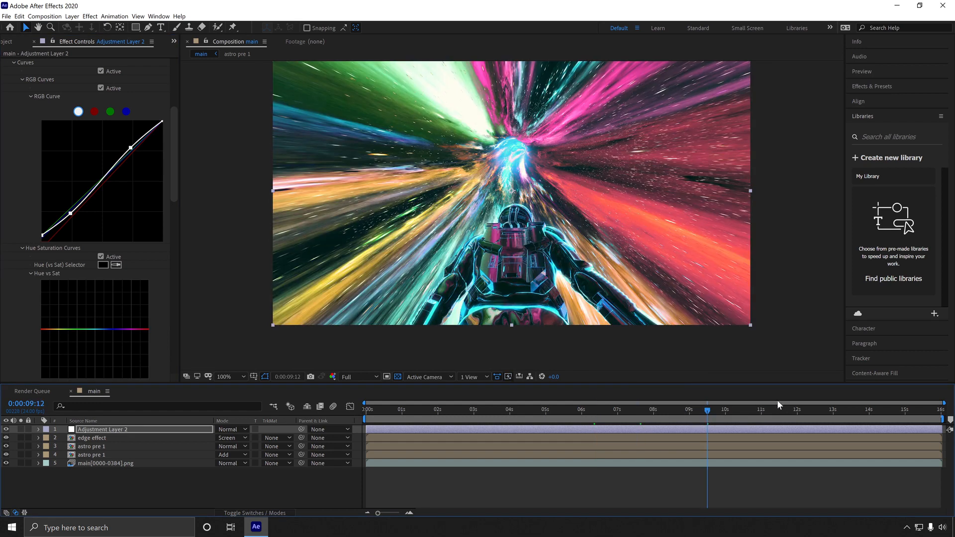
{"action": "left_click", "coordinate": [770, 405]}
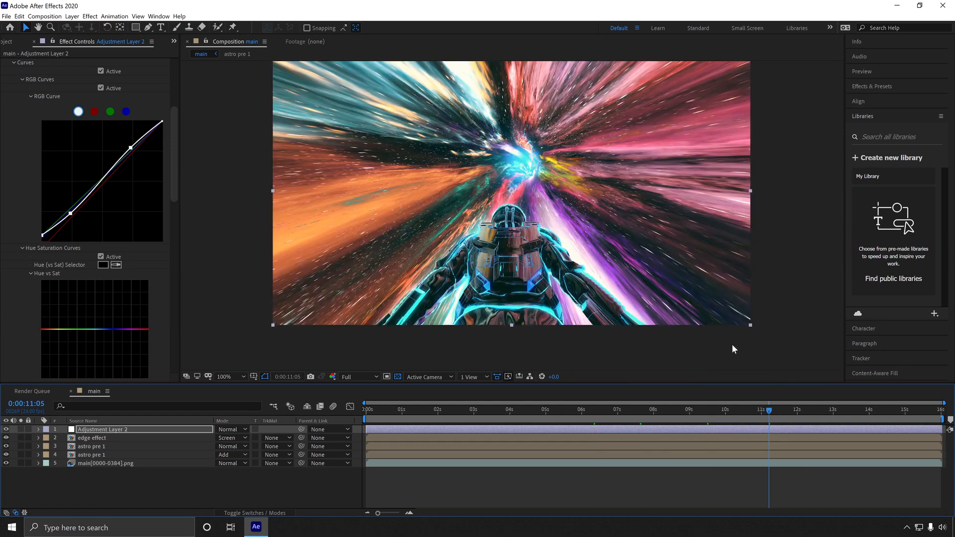
Step: Fine-tune the black point of the green RGB curve so the shadows stay slightly lifted
{"action": "left_click", "coordinate": [110, 111]}
{"action": "left_click_drag", "start_coordinate": [43, 237], "coordinate": [39, 237]}
{"action": "left_click_drag", "start_coordinate": [179, 169], "coordinate": [214, 169]}
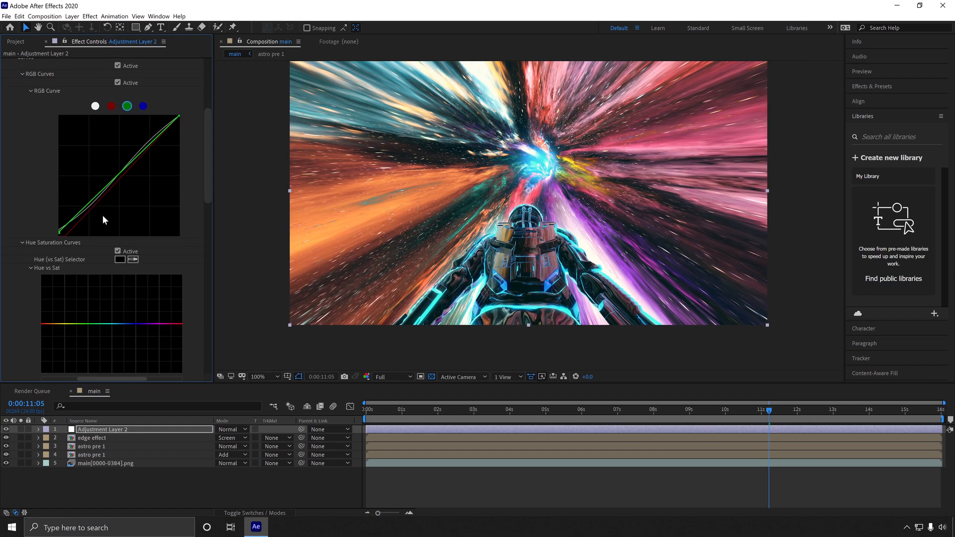
Step: Add green and purple anchor points on the Hue vs Hue curve and lower a blue point between them slightly
{"action": "left_click_drag", "start_coordinate": [207, 199], "coordinate": [207, 252]}
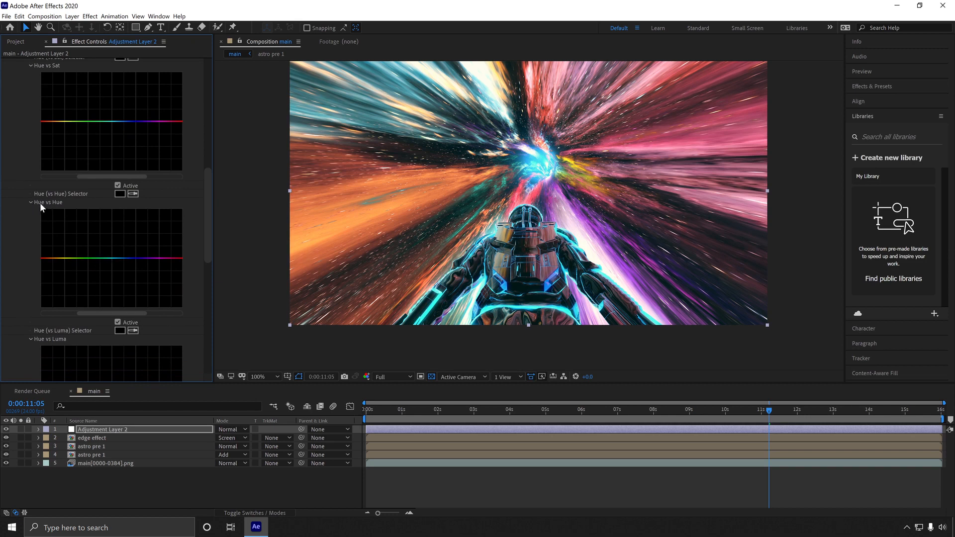
{"action": "left_click", "coordinate": [99, 259]}
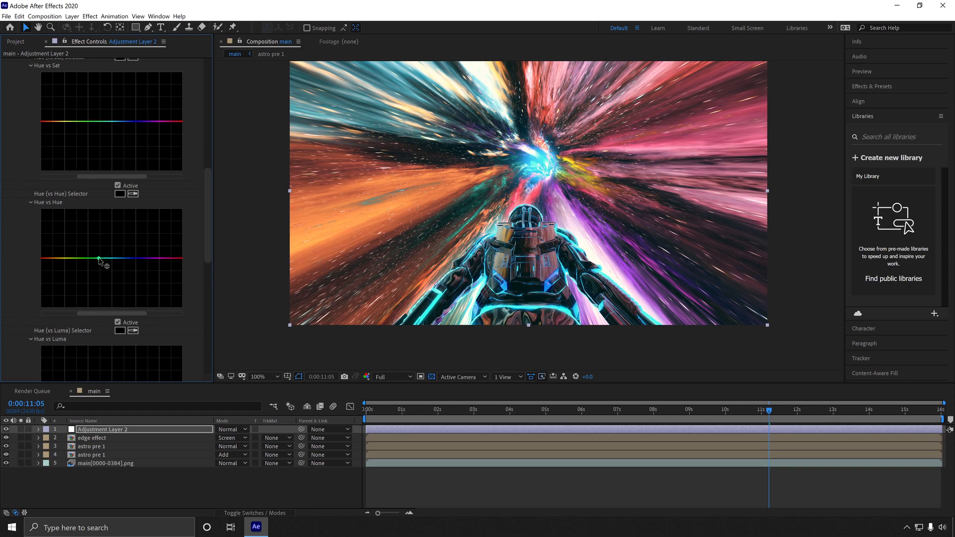
{"action": "left_click", "coordinate": [149, 259]}
{"action": "mouse_move", "coordinate": [124, 260]}
{"action": "left_mouse_down"}
{"action": "mouse_move", "coordinate": [126, 280]}
{"action": "mouse_move", "coordinate": [126, 252]}
{"action": "mouse_move", "coordinate": [124, 263]}
{"action": "left_mouse_up"}
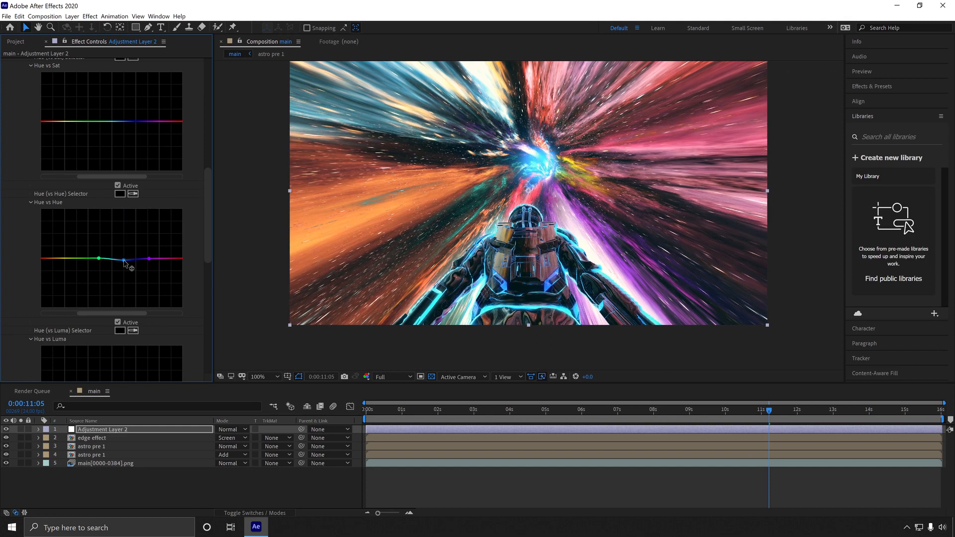
Step: Add yellow and magenta anchor points on the Hue vs Hue curve and raise a red-orange point very slightly
{"action": "left_click", "coordinate": [66, 262]}
{"action": "left_click", "coordinate": [171, 260]}
{"action": "left_click_drag", "start_coordinate": [47, 262], "coordinate": [47, 256]}
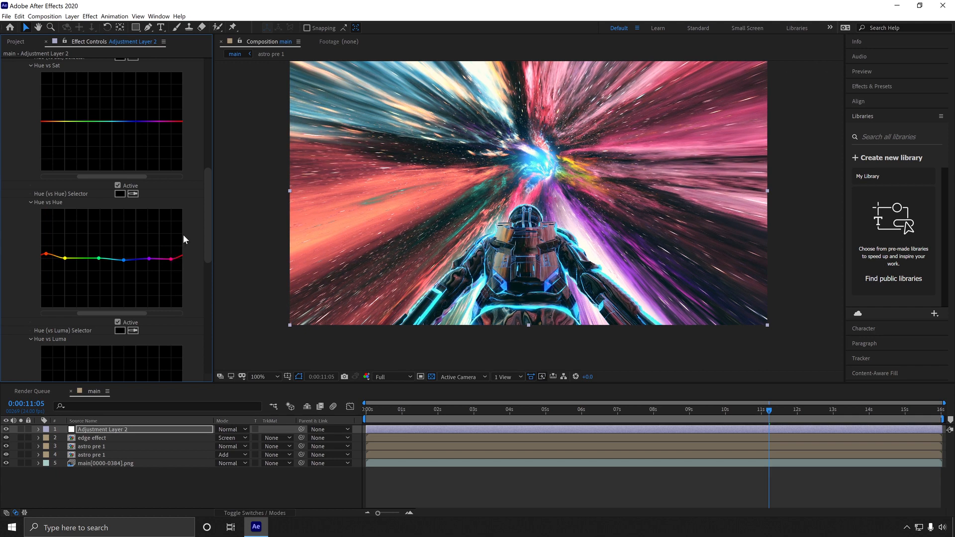
{"action": "left_click_drag", "start_coordinate": [46, 255], "coordinate": [45, 258]}
Step: Check the grade at several frames and toggle the visibility of the four upper layers to compare with the raw render
{"action": "left_click", "coordinate": [423, 411]}
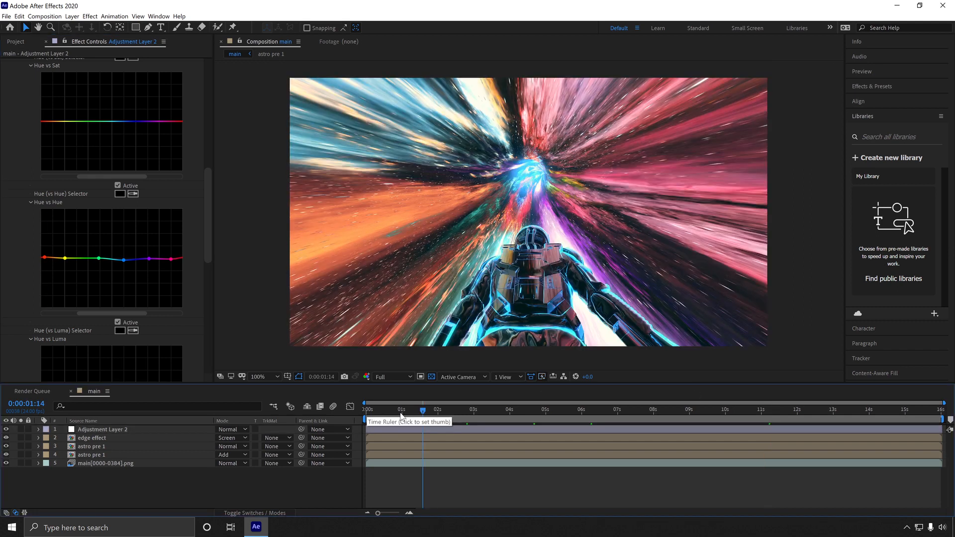
{"action": "left_click", "coordinate": [388, 412]}
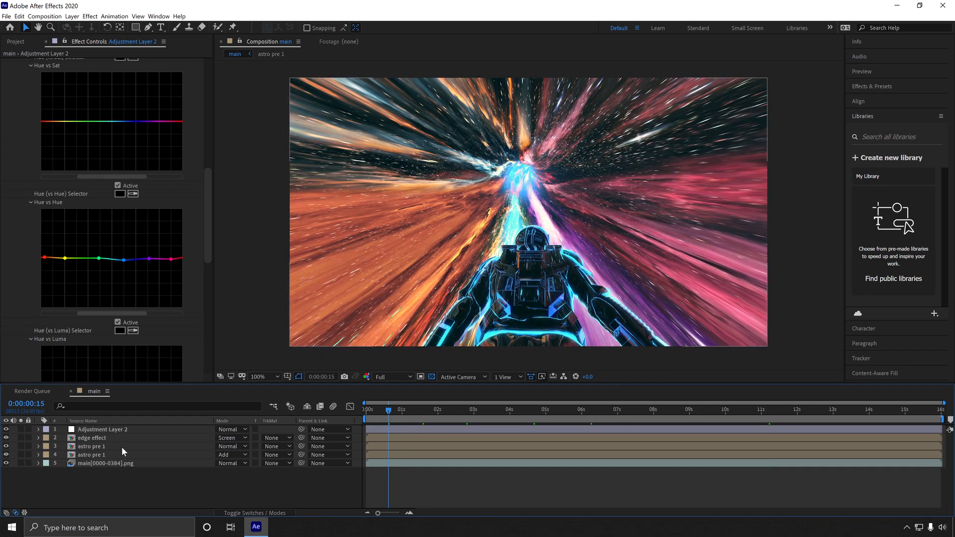
{"action": "left_click", "coordinate": [115, 430]}
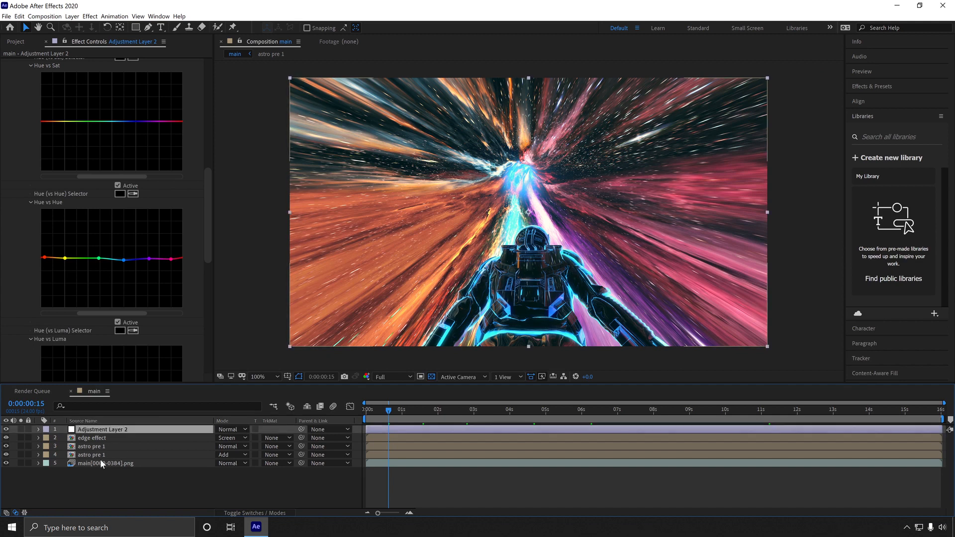
{"action": "left_click", "coordinate": [100, 455], "text": "shift"}
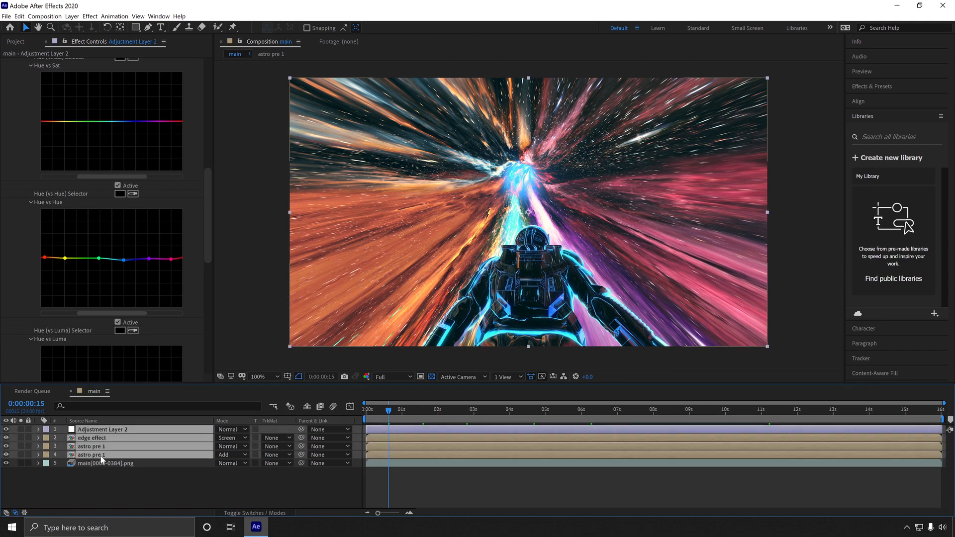
{"action": "left_click", "coordinate": [6, 455]}
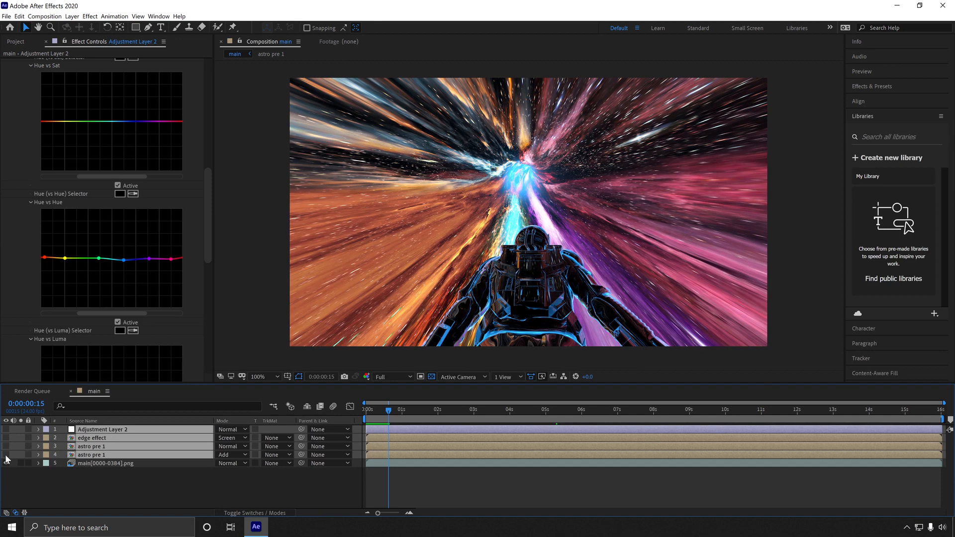
{"action": "left_click", "coordinate": [6, 456]}
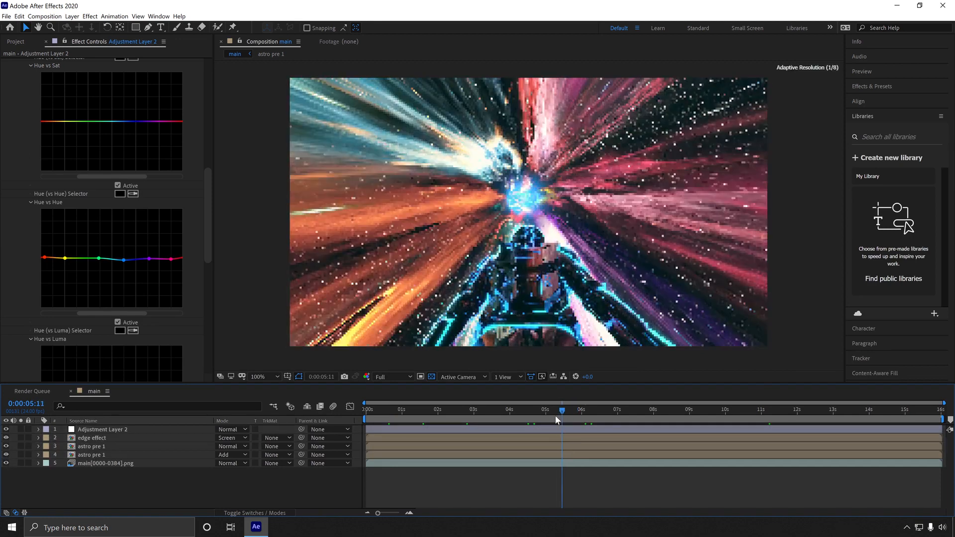
{"action": "left_click_drag", "start_coordinate": [558, 416], "coordinate": [543, 417]}
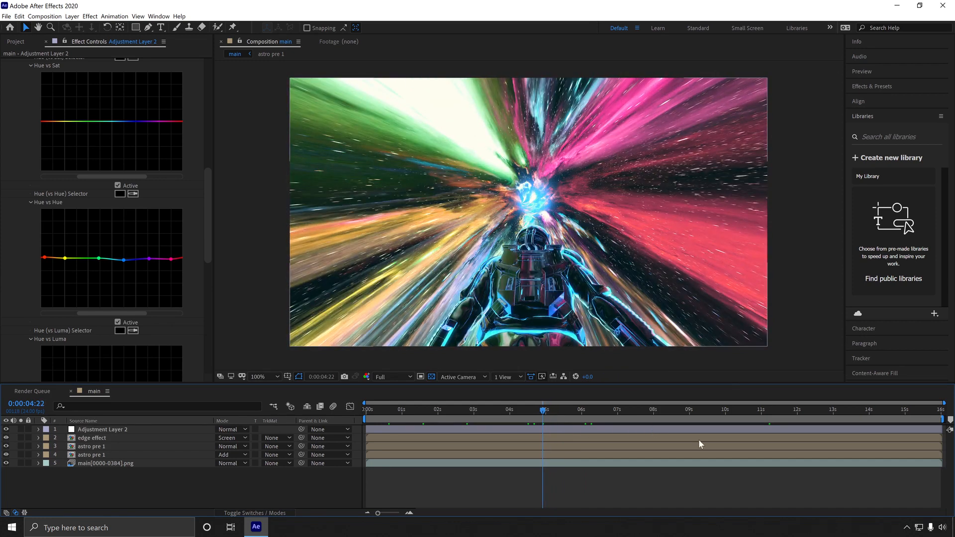
Step: Add the multi_refl pass as the top layer of the main composition and set its blending mode to Add
{"action": "left_click", "coordinate": [16, 42]}
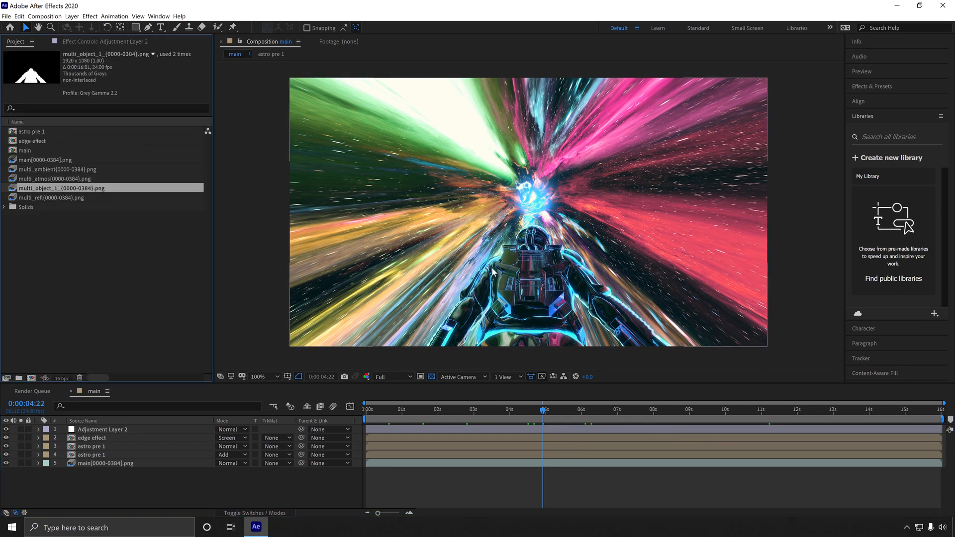
{"action": "left_click", "coordinate": [200, 296]}
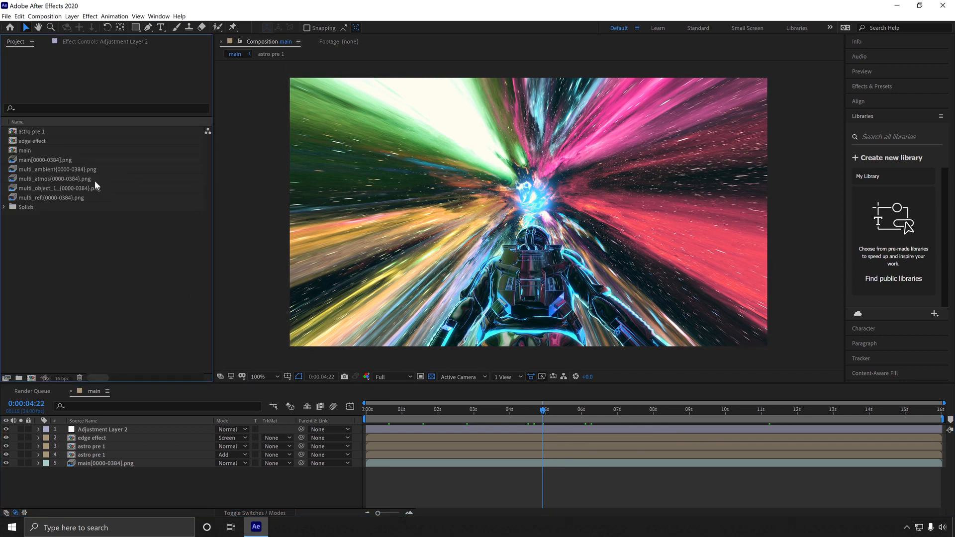
{"action": "left_click_drag", "start_coordinate": [61, 197], "coordinate": [165, 431]}
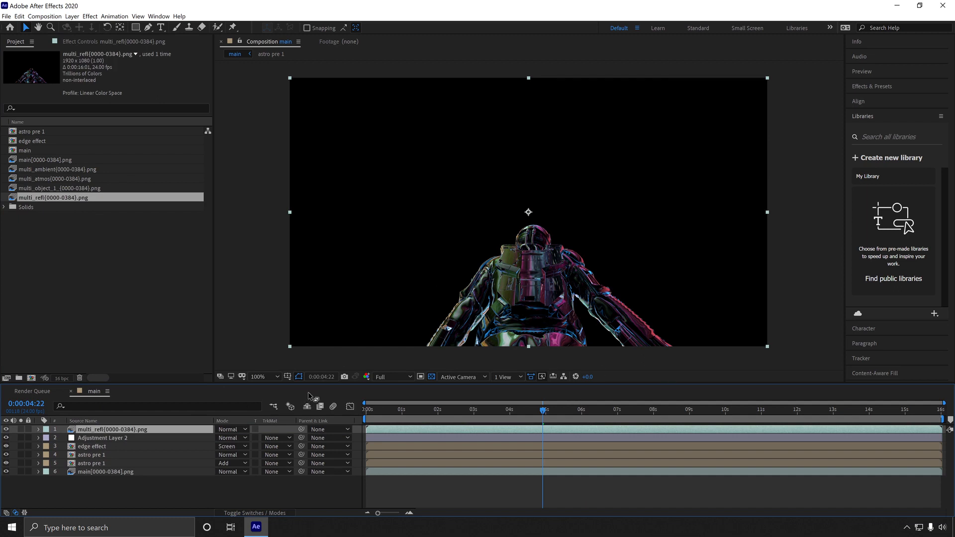
{"action": "left_click", "coordinate": [235, 430]}
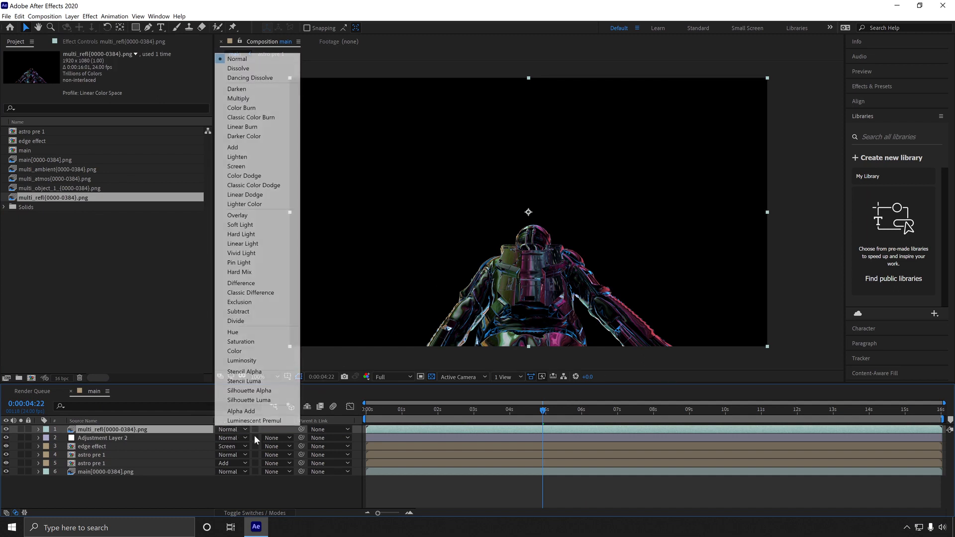
{"action": "left_click", "coordinate": [256, 147]}
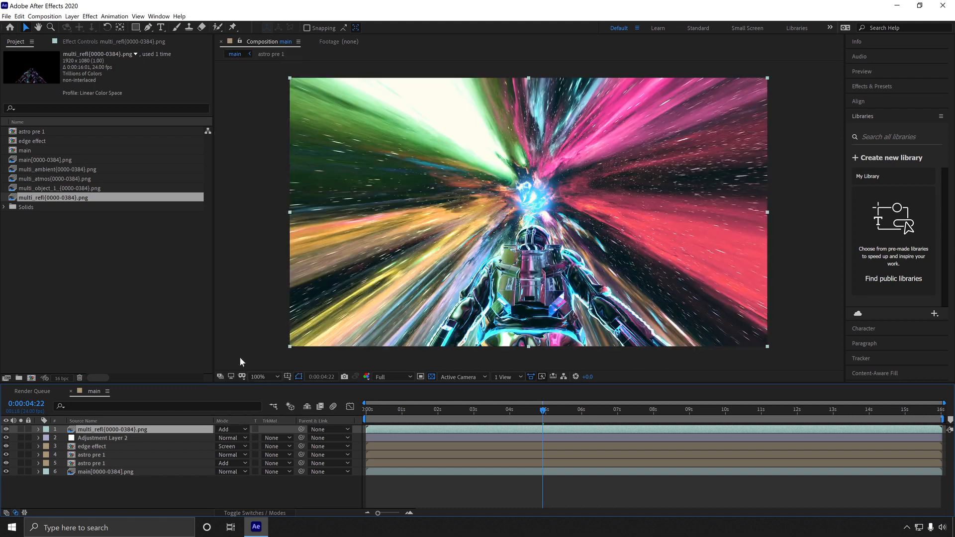
Step: Toggle the visibility of the multi_refl layer to compare the astronaut with and without the added reflections
{"action": "left_click", "coordinate": [6, 430]}
{"action": "left_click", "coordinate": [5, 430]}
{"action": "left_click", "coordinate": [6, 430]}
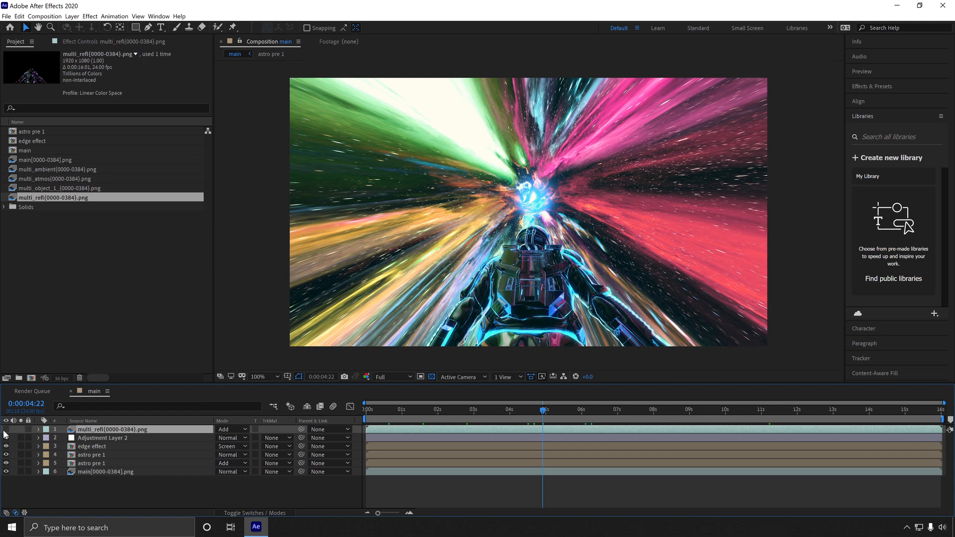
{"action": "left_click", "coordinate": [6, 430]}
{"action": "left_click", "coordinate": [3, 431]}
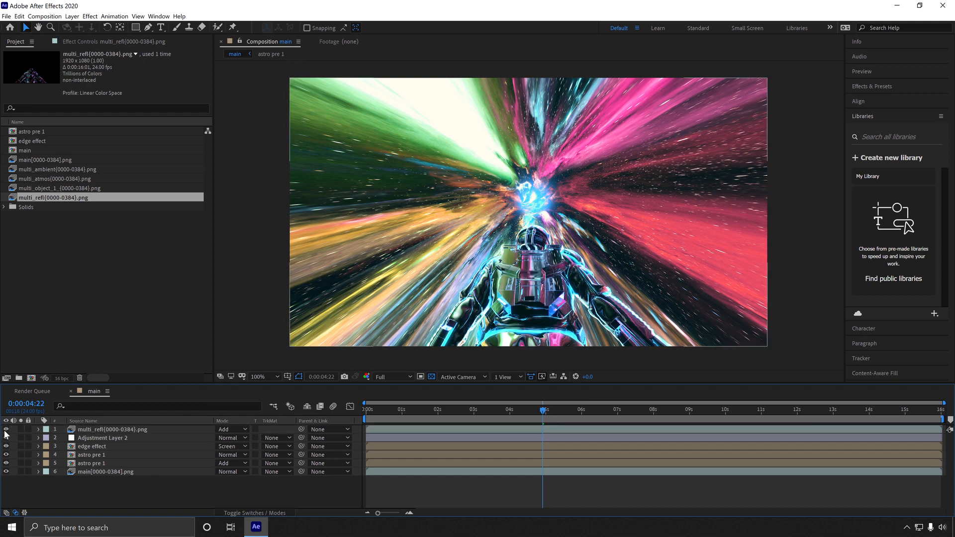
Step: Set the opacity of the multi_refl layer to 20% and check the result at 0:00:06:10
{"action": "left_click", "coordinate": [131, 438]}
{"action": "left_click", "coordinate": [149, 430]}
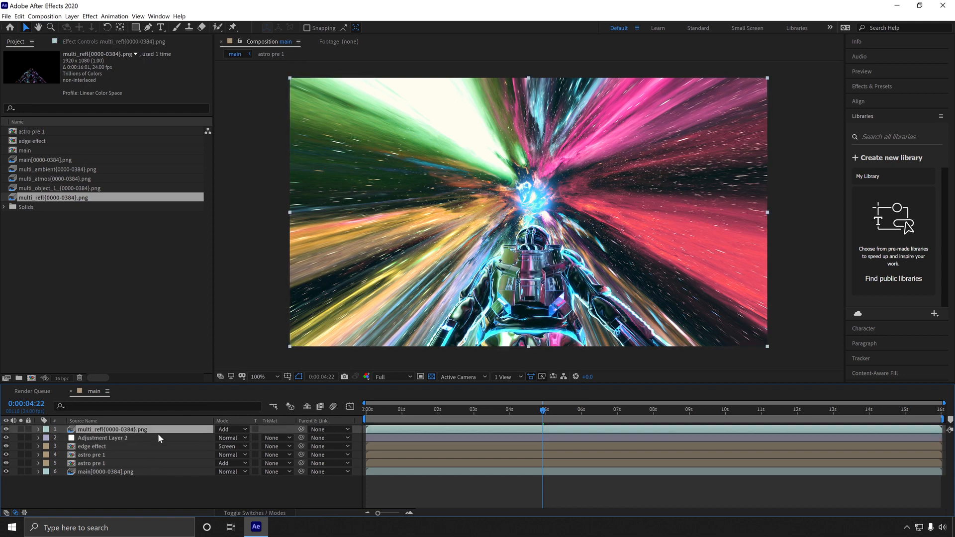
{"action": "key", "text": "t"}
{"action": "left_click", "coordinate": [223, 438]}
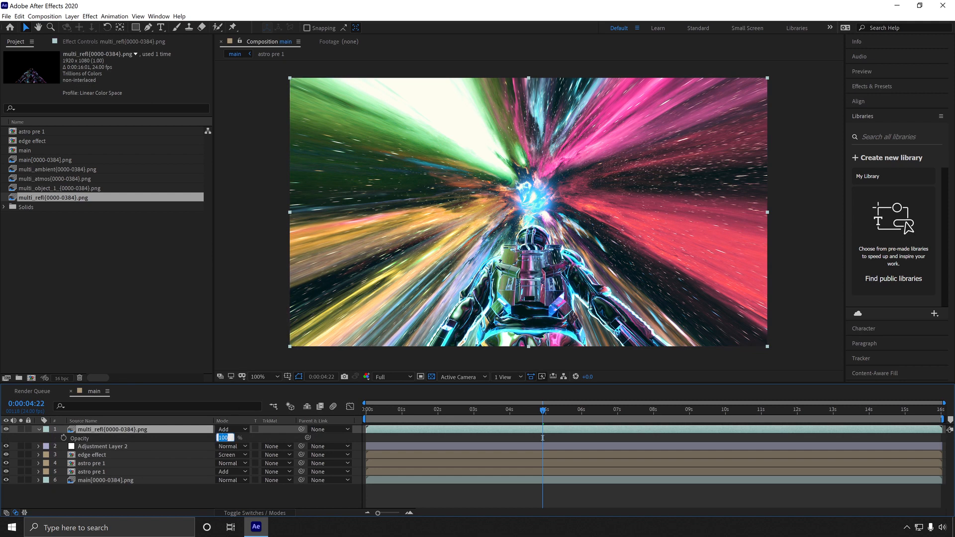
{"action": "type", "text": "20"}
{"action": "key", "text": "Return"}
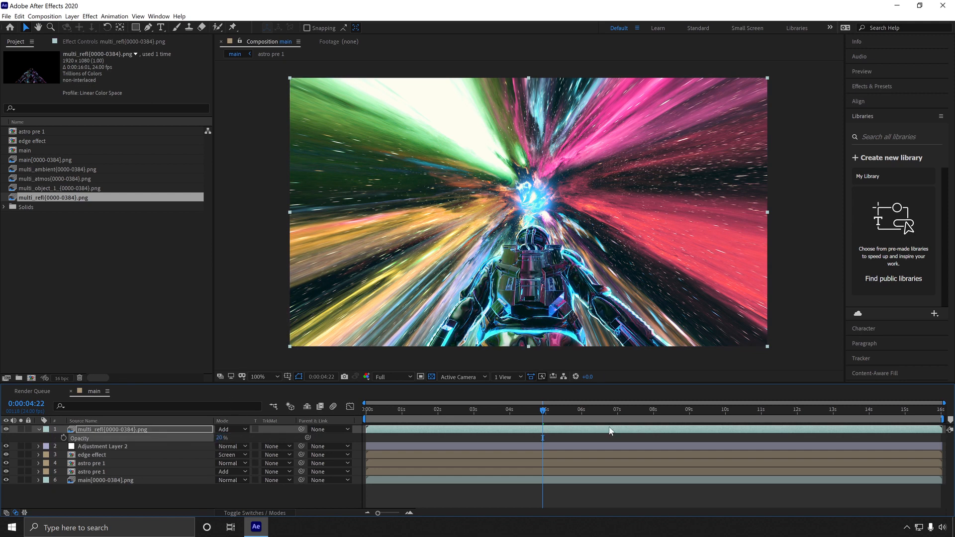
{"action": "left_click", "coordinate": [596, 408]}
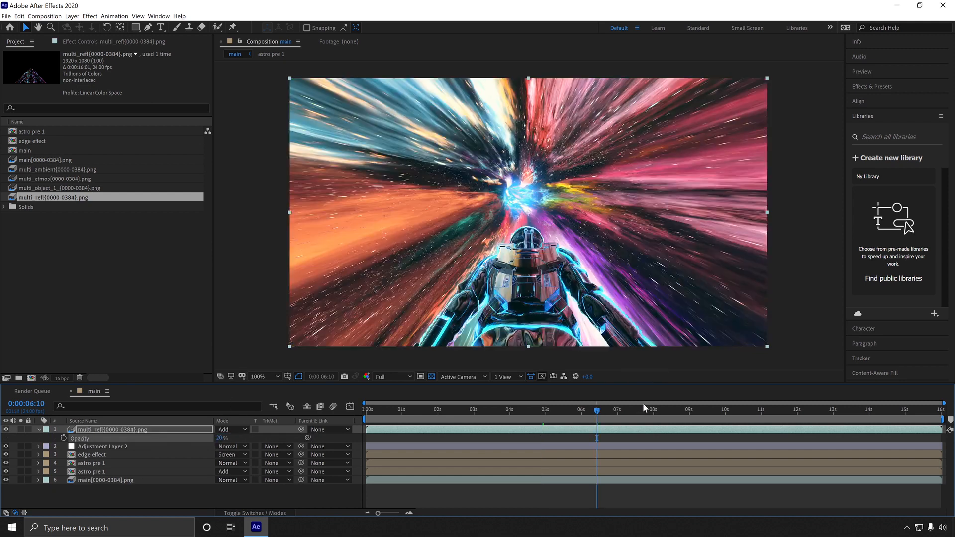
Step: Add the main composition to the render queue
{"action": "left_click", "coordinate": [131, 306]}
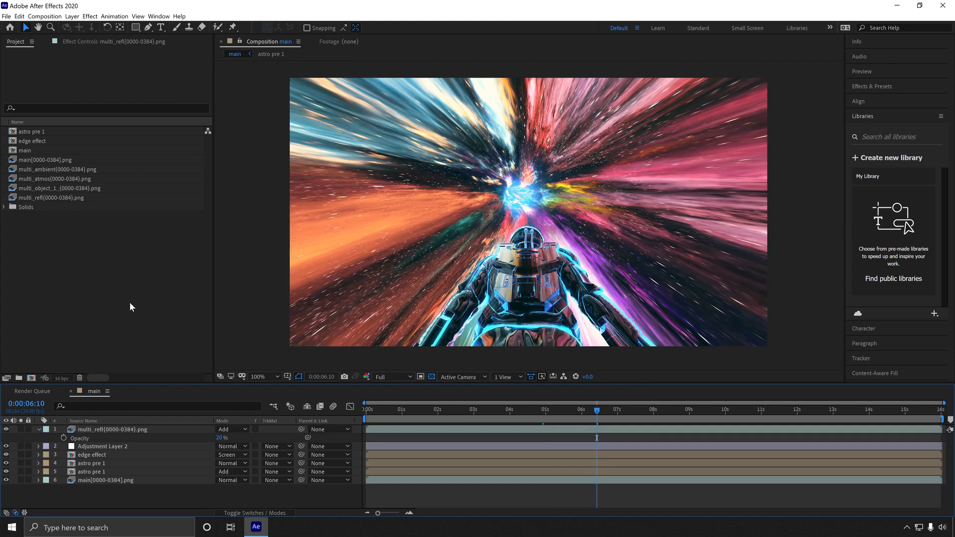
{"action": "left_click", "coordinate": [48, 19]}
{"action": "left_click", "coordinate": [99, 89]}
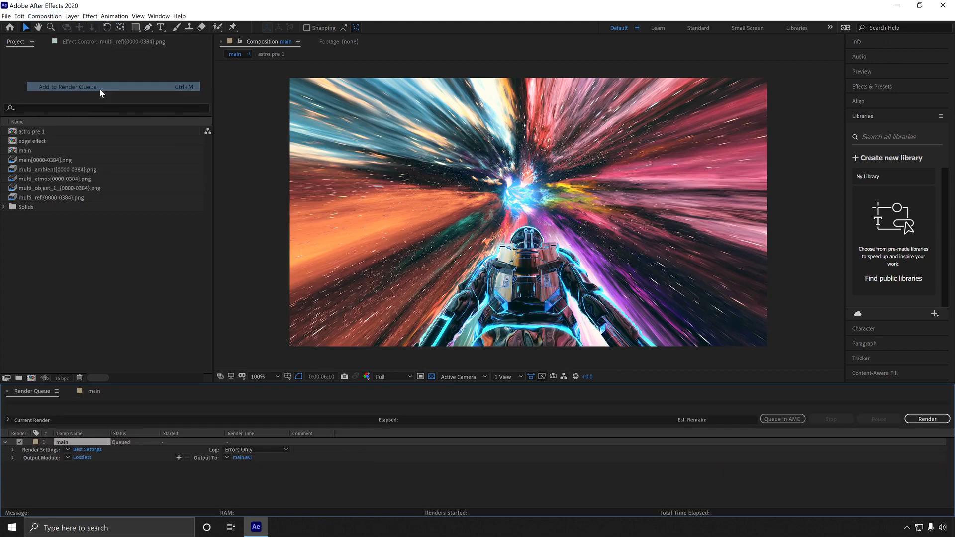
Step: Go to the second frame of the main composition, 0:00:00:01, to start the work area there and skip the faulty first frame
{"action": "left_click", "coordinate": [98, 390]}
{"action": "left_click_drag", "start_coordinate": [422, 411], "coordinate": [358, 417]}
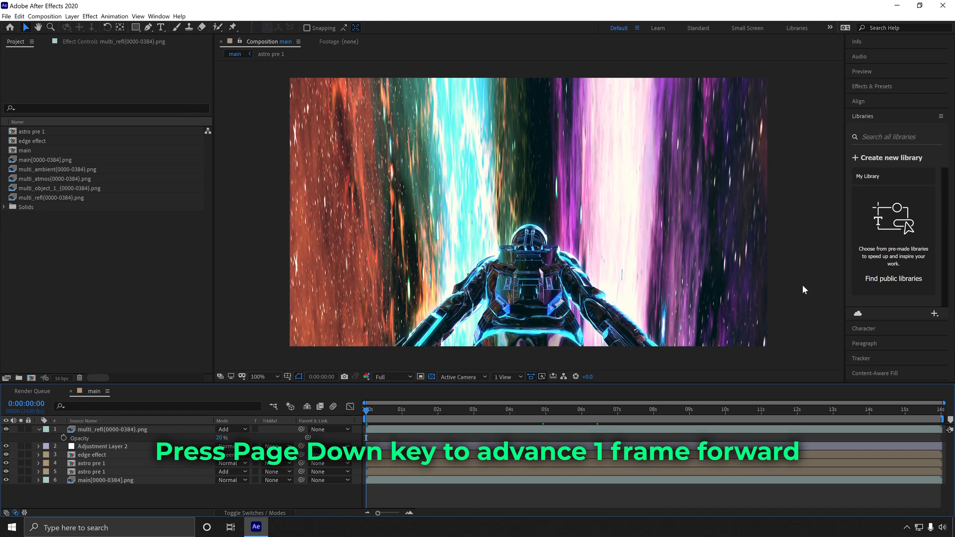
{"action": "key", "text": "Page_Down"}
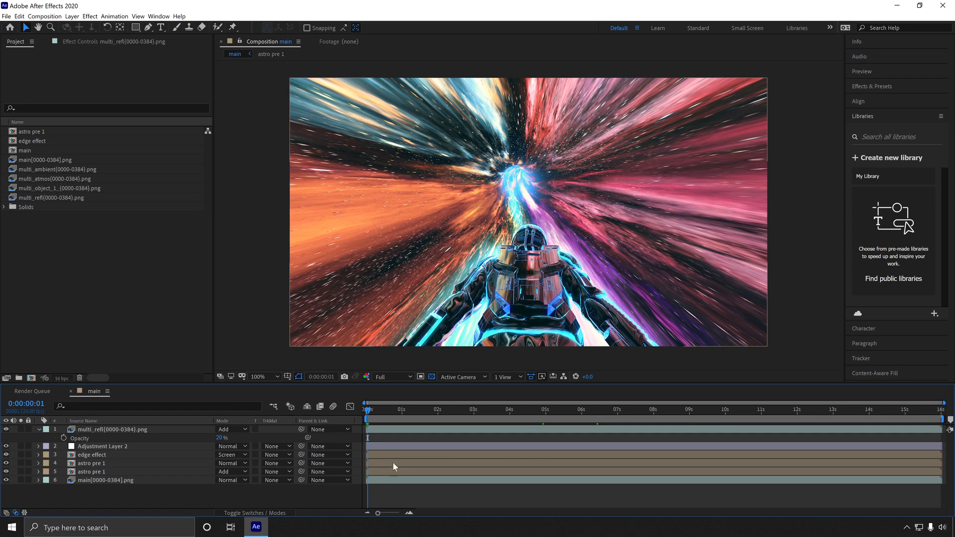
Step: Set the queued render's output module to QuickTime format with the Animation video codec
{"action": "left_click", "coordinate": [36, 392]}
{"action": "left_click", "coordinate": [91, 457]}
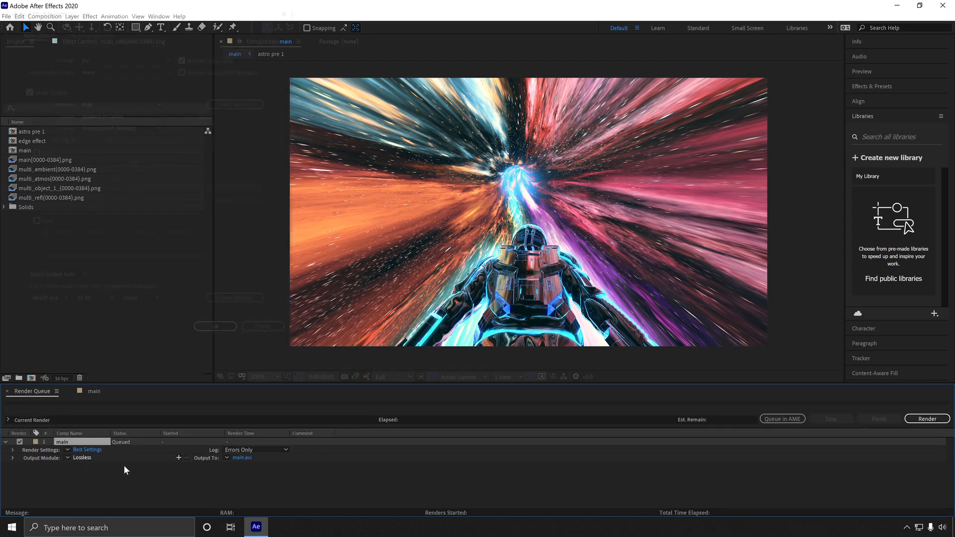
{"action": "left_click", "coordinate": [132, 57]}
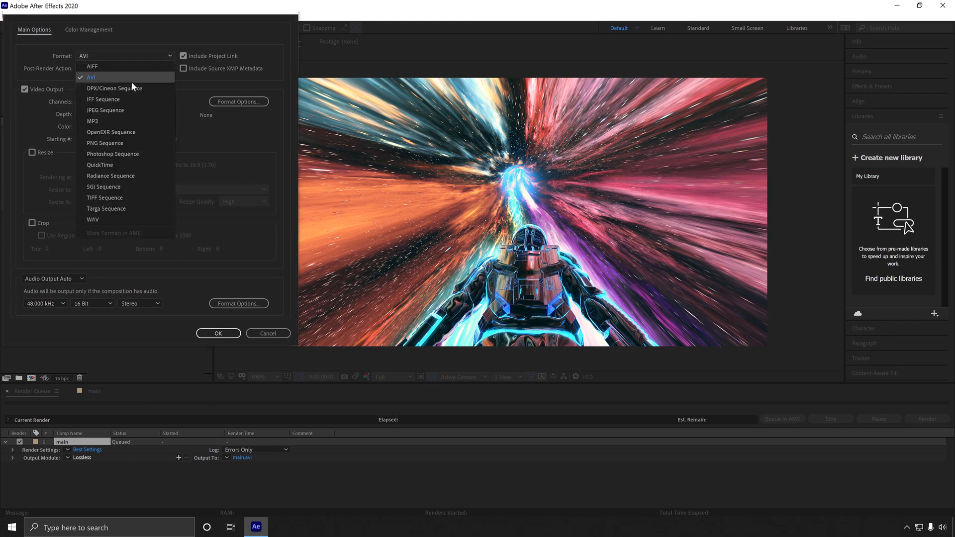
{"action": "left_click", "coordinate": [121, 164]}
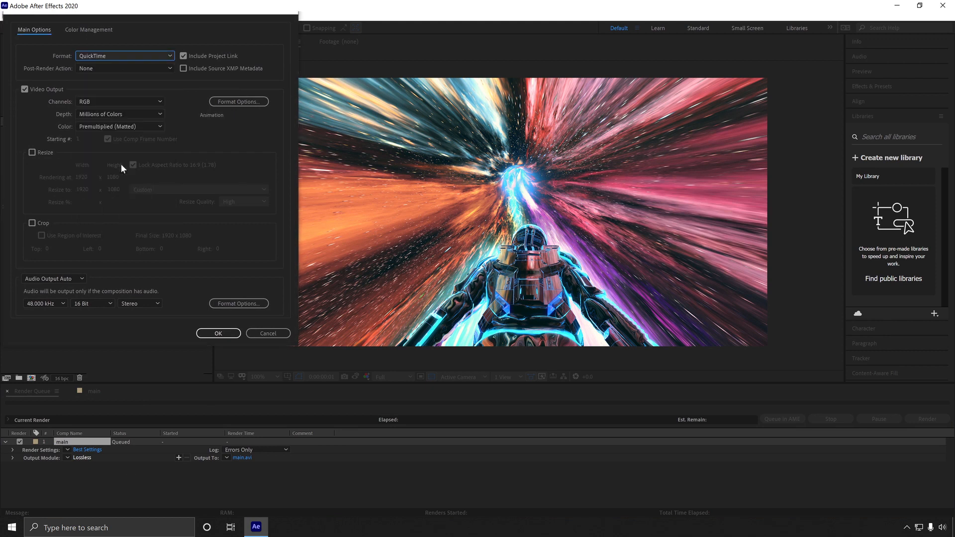
{"action": "left_click", "coordinate": [240, 102]}
{"action": "left_click", "coordinate": [256, 73]}
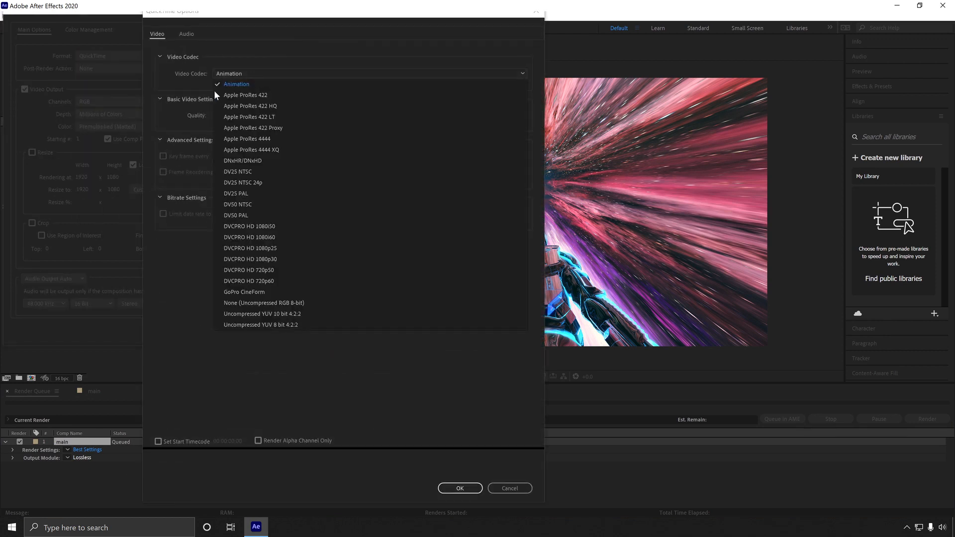
{"action": "left_click", "coordinate": [238, 84]}
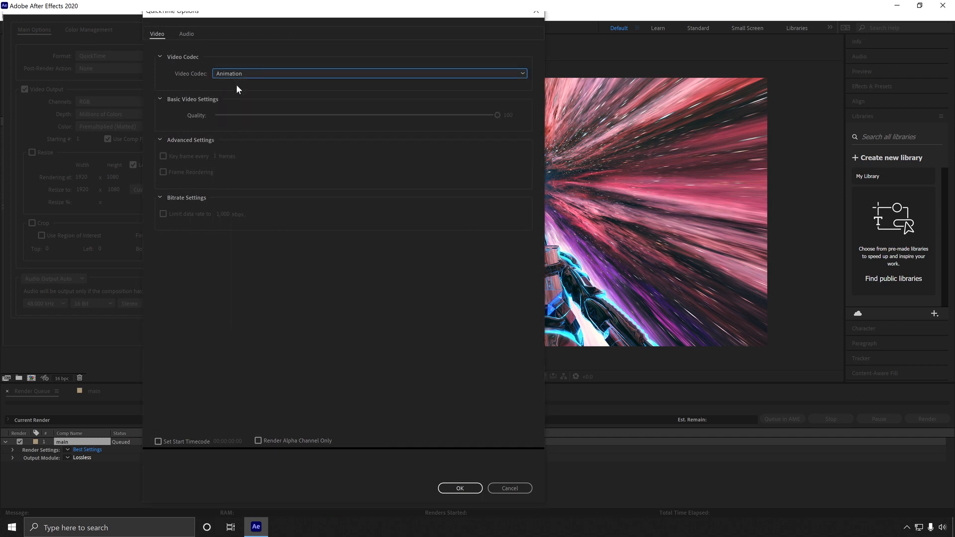
{"action": "left_click", "coordinate": [461, 489]}
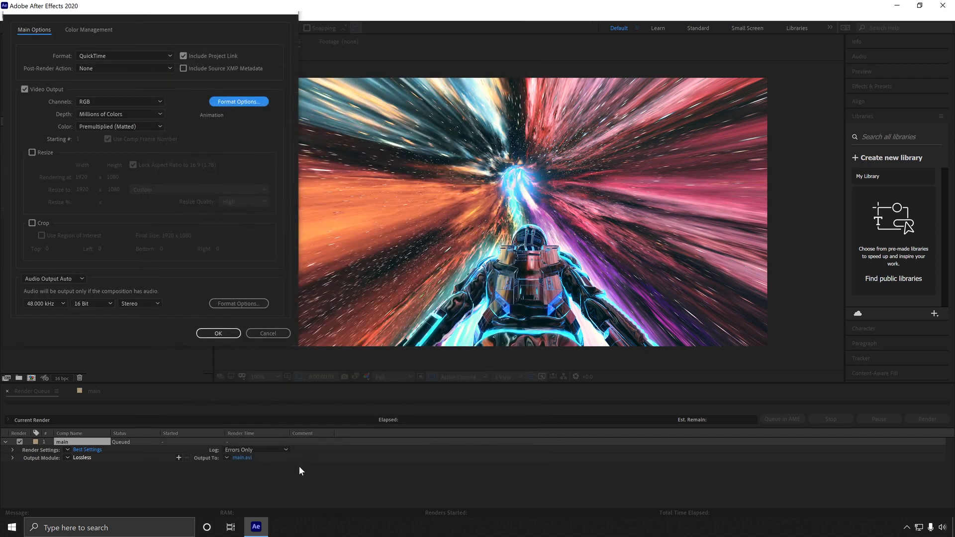
{"action": "left_click", "coordinate": [219, 334]}
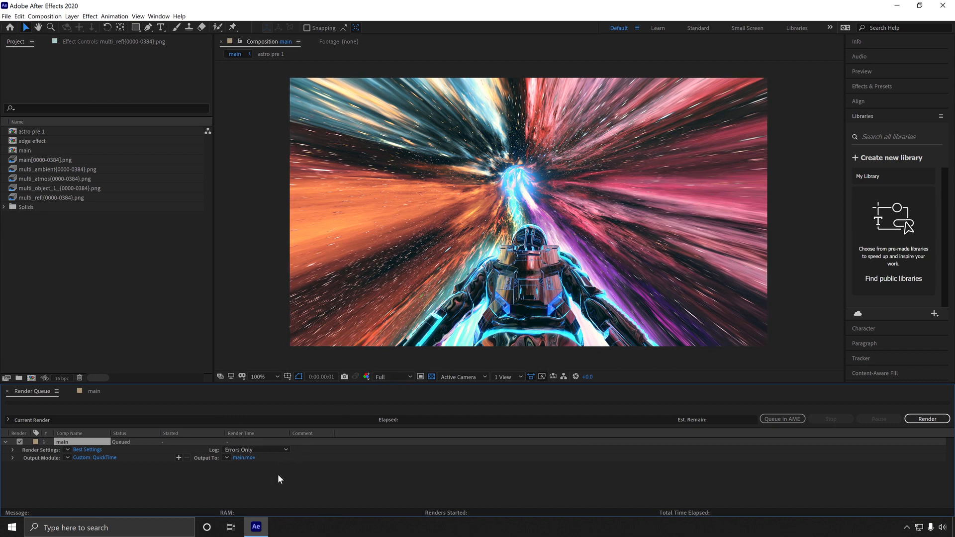
Step: Name the output movie wormhole_main in the cinema 4d class folder and start the render
{"action": "left_click", "coordinate": [245, 457]}
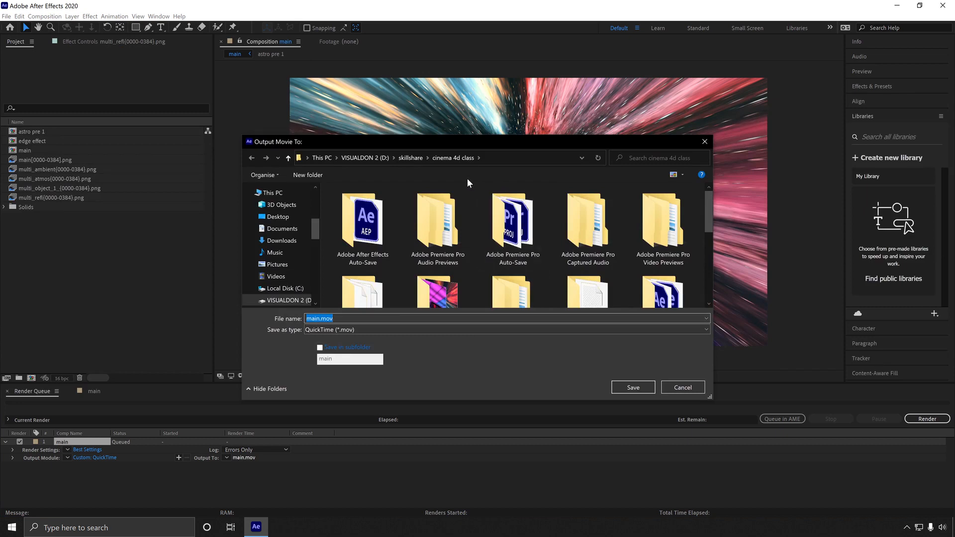
{"action": "type", "text": "wormho"}
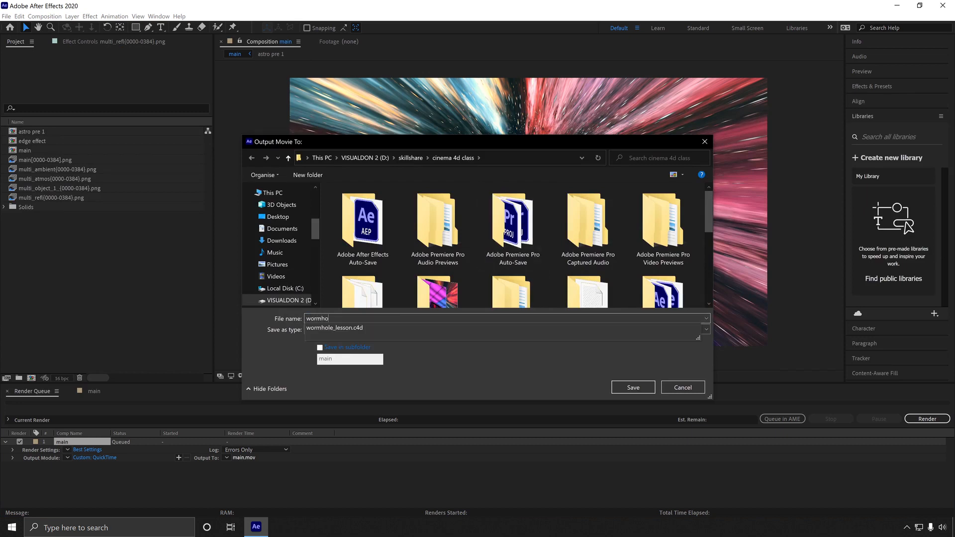
{"action": "type", "text": "le_main"}
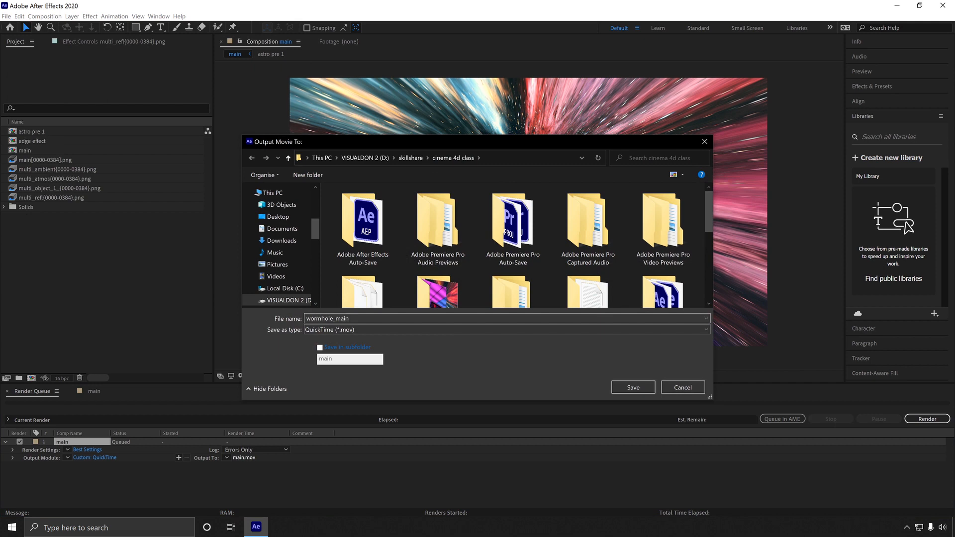
{"action": "key", "text": "Return"}
{"action": "left_click", "coordinate": [927, 419]}
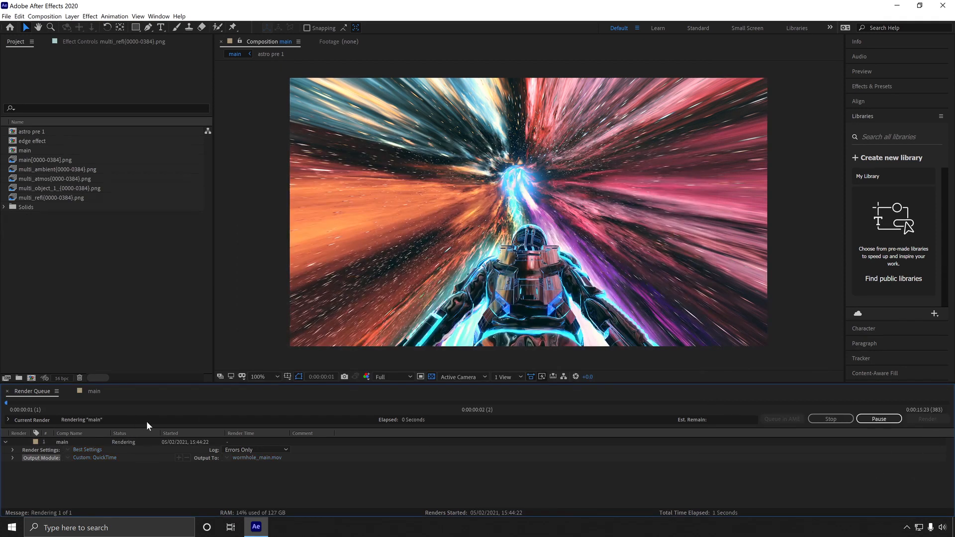